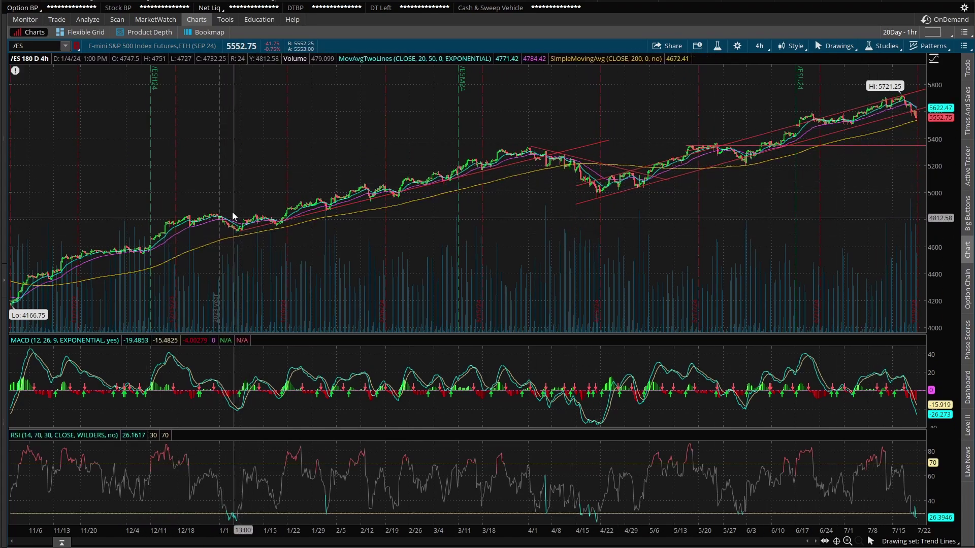
Zoom the ES 4-hour chart in and shift it right to show April through July.
{"action": "left_click_drag", "start_coordinate": [228, 149], "coordinate": [617, 110]}
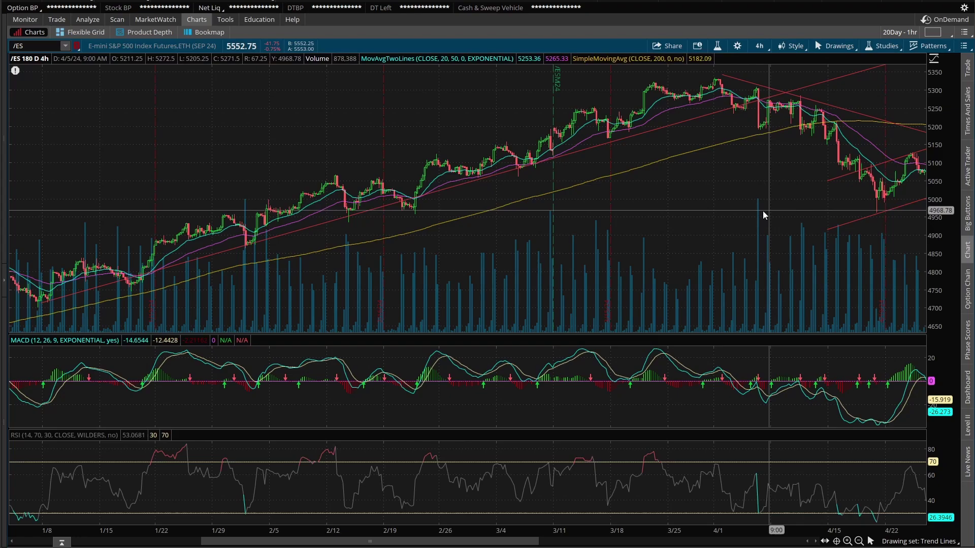
{"action": "left_click_drag", "start_coordinate": [496, 543], "coordinate": [771, 540]}
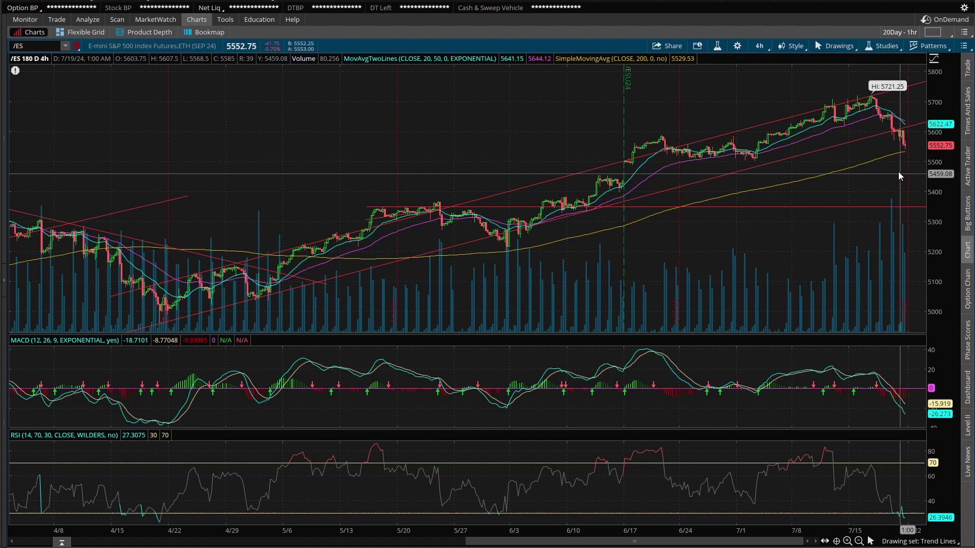
Load the Fib drawing set on the ES chart.
{"action": "right_click", "coordinate": [405, 115]}
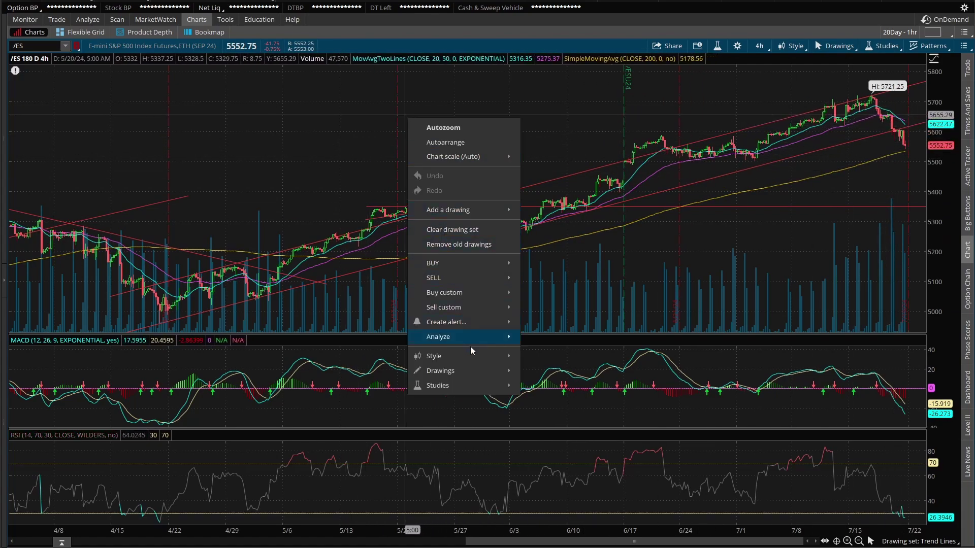
{"action": "mouse_move", "coordinate": [486, 371]}
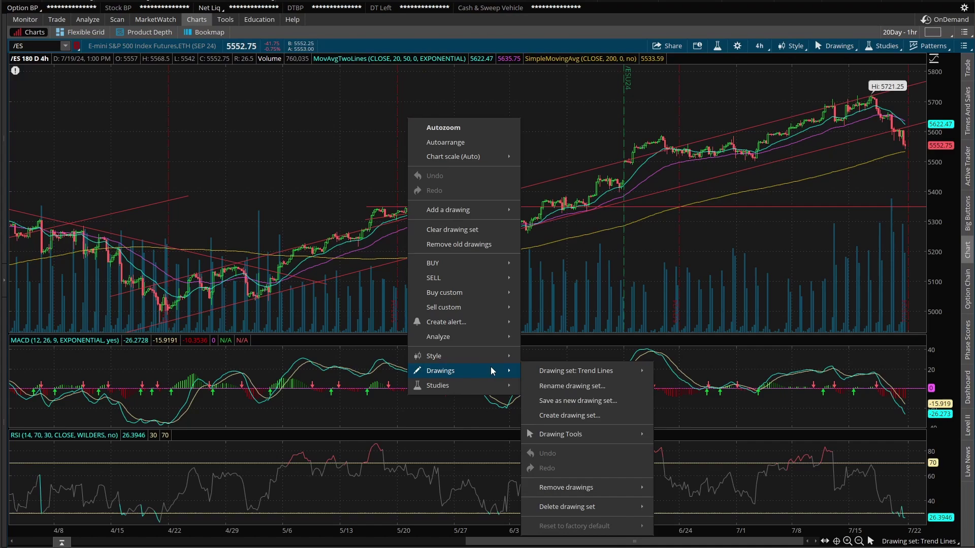
{"action": "mouse_move", "coordinate": [541, 371]}
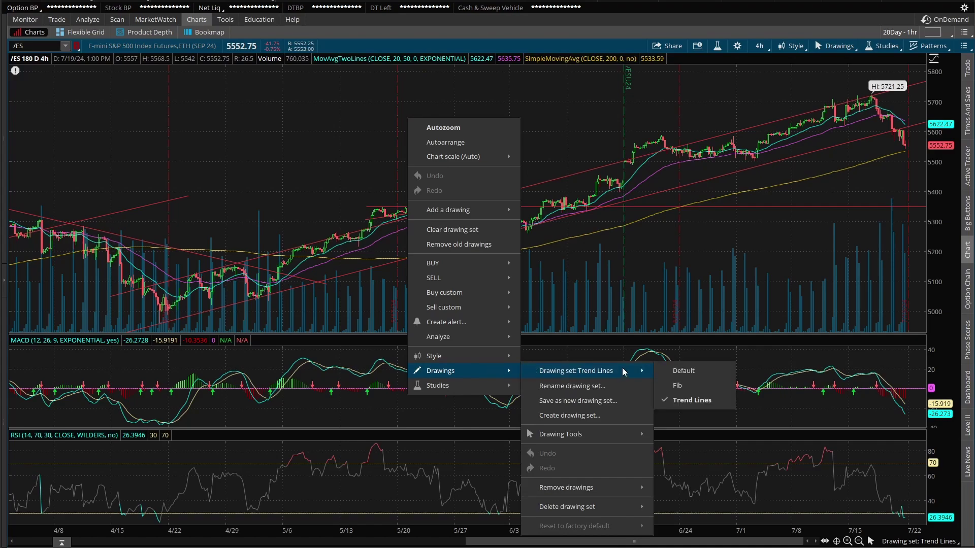
{"action": "left_click", "coordinate": [683, 389]}
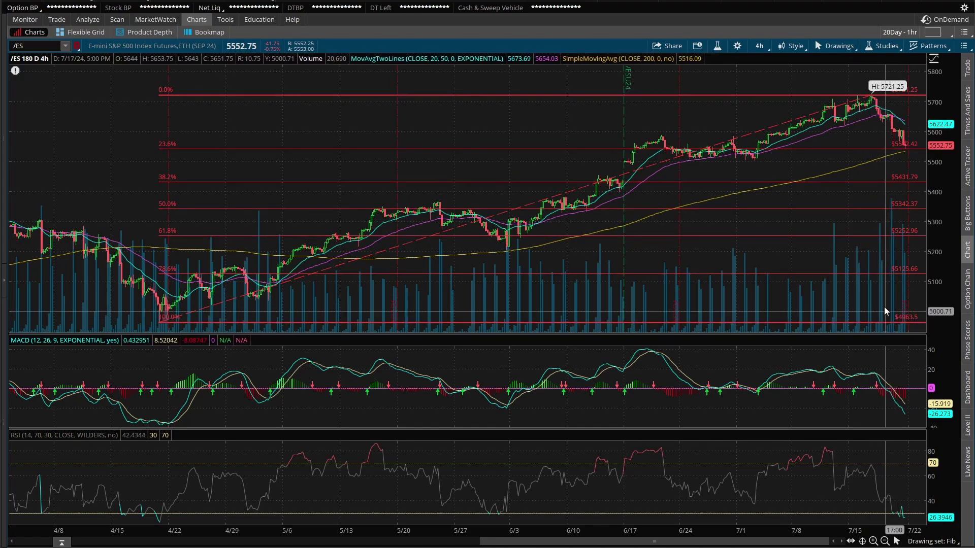
Switch the ES chart back to the empty Default drawing set.
{"action": "right_click", "coordinate": [546, 124]}
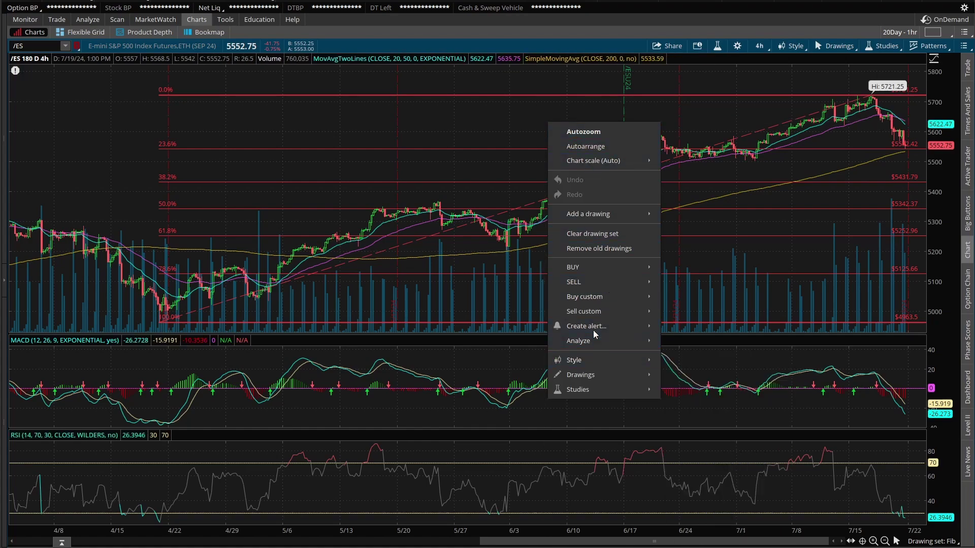
{"action": "mouse_move", "coordinate": [604, 358]}
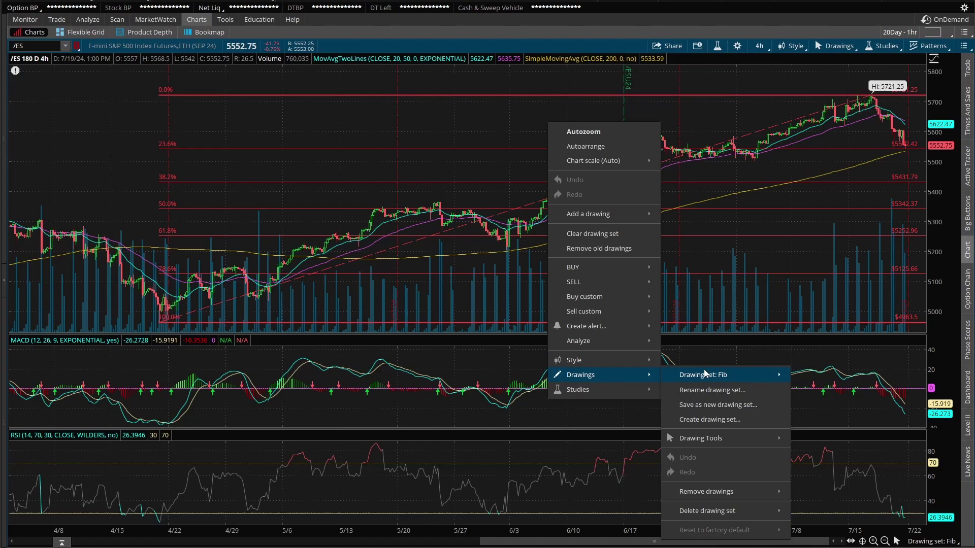
{"action": "mouse_move", "coordinate": [707, 374]}
{"action": "left_click", "coordinate": [816, 374]}
Zoom the ES chart out to its full November–July range.
{"action": "scroll", "coordinate": [541, 211], "scroll_direction": "up", "scroll_amount": 5}
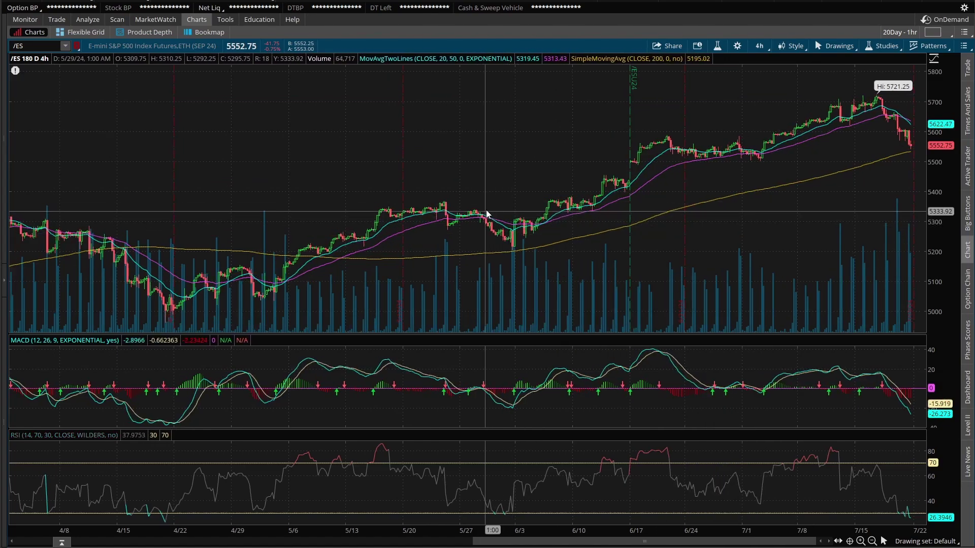
{"action": "scroll", "coordinate": [541, 211], "scroll_direction": "up", "scroll_amount": 5}
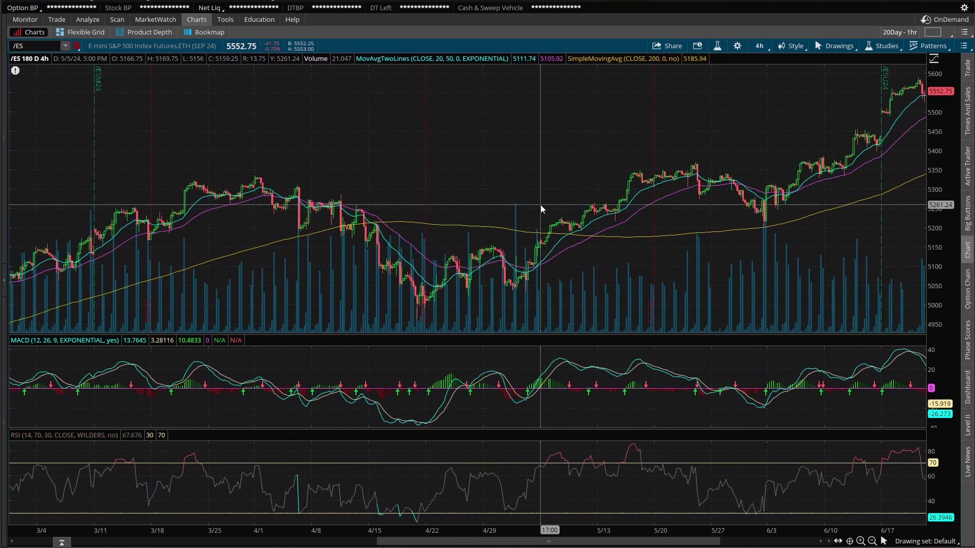
{"action": "scroll", "coordinate": [543, 202], "scroll_direction": "up", "scroll_amount": 5}
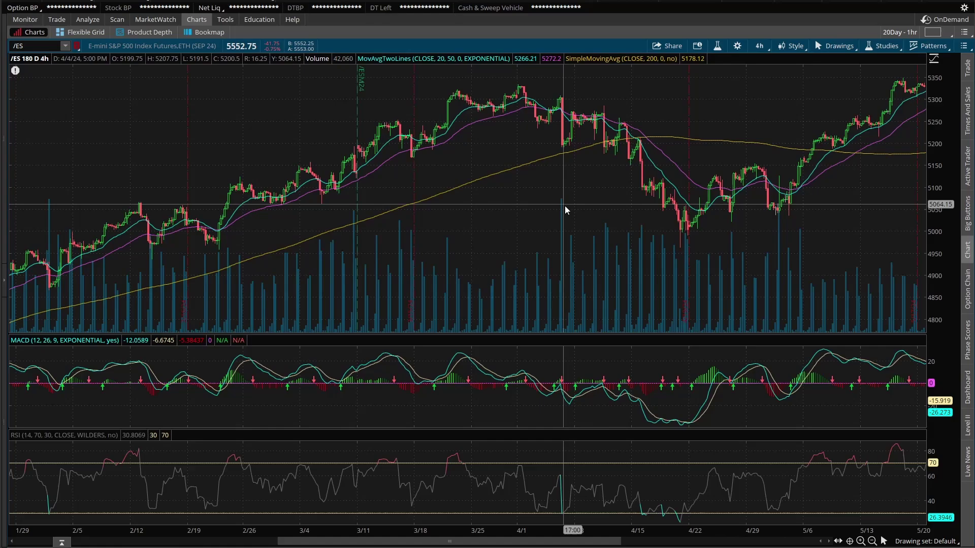
{"action": "scroll", "coordinate": [591, 226], "scroll_direction": "up", "scroll_amount": 5}
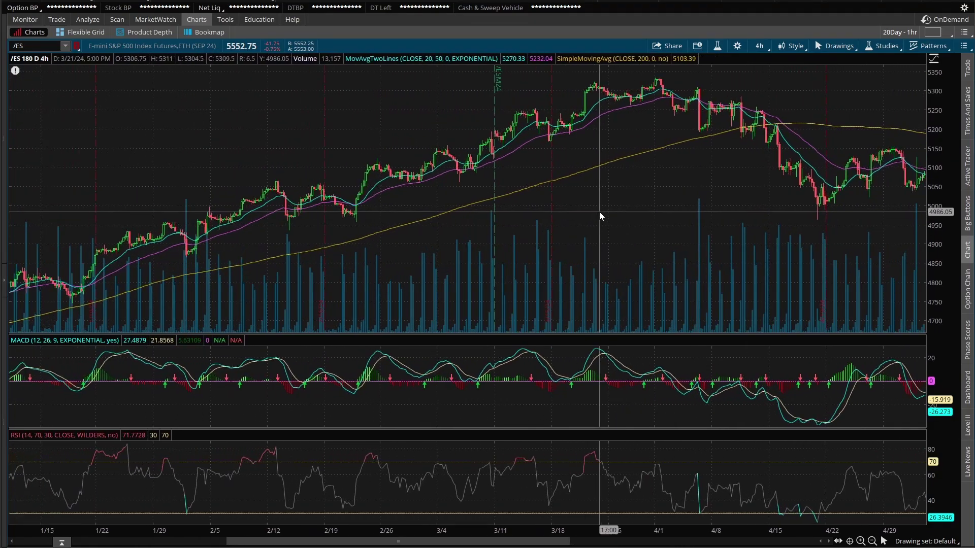
{"action": "scroll", "coordinate": [605, 219], "scroll_direction": "up", "scroll_amount": 2}
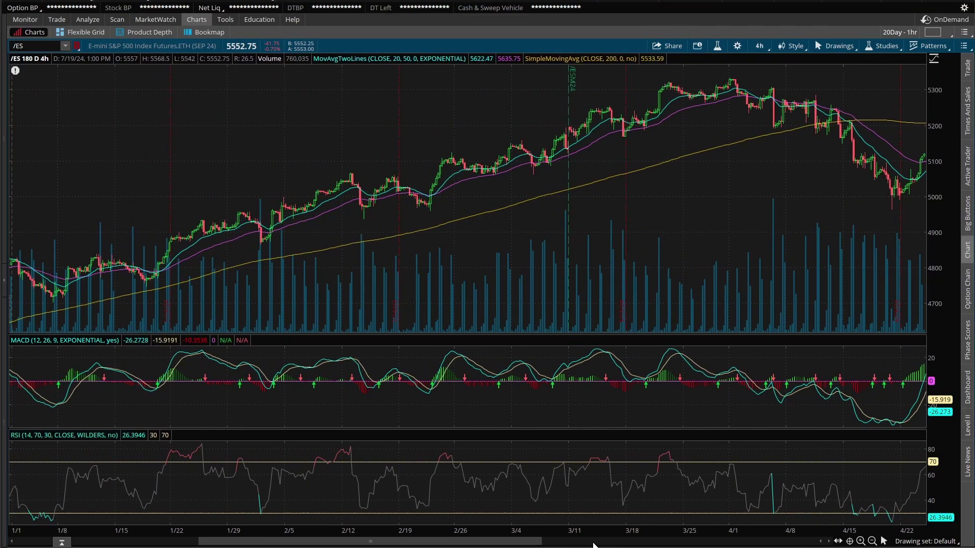
{"action": "left_click", "coordinate": [873, 542]}
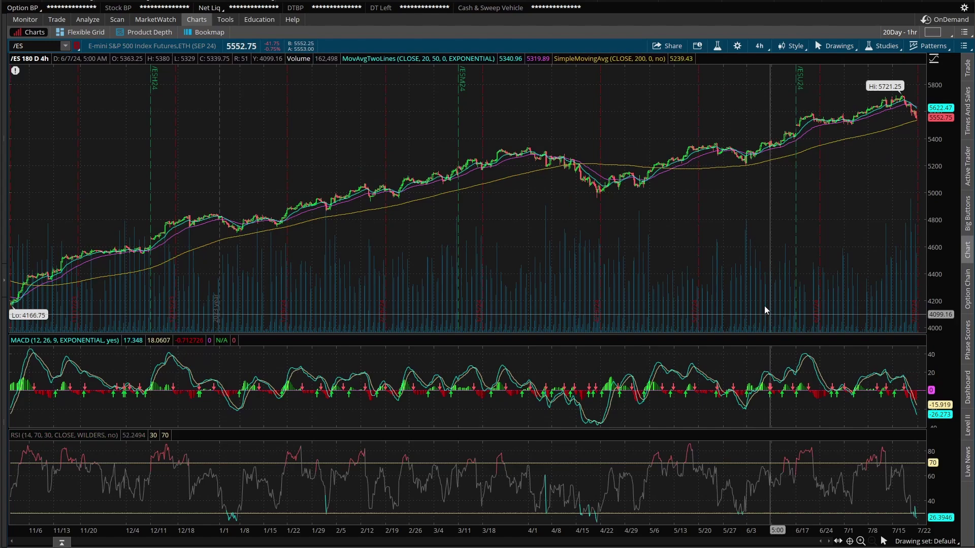
Draw a Fibonacci retracement from the early-January low (4699.94) to the 5334.5 April high.
{"action": "right_click", "coordinate": [237, 237]}
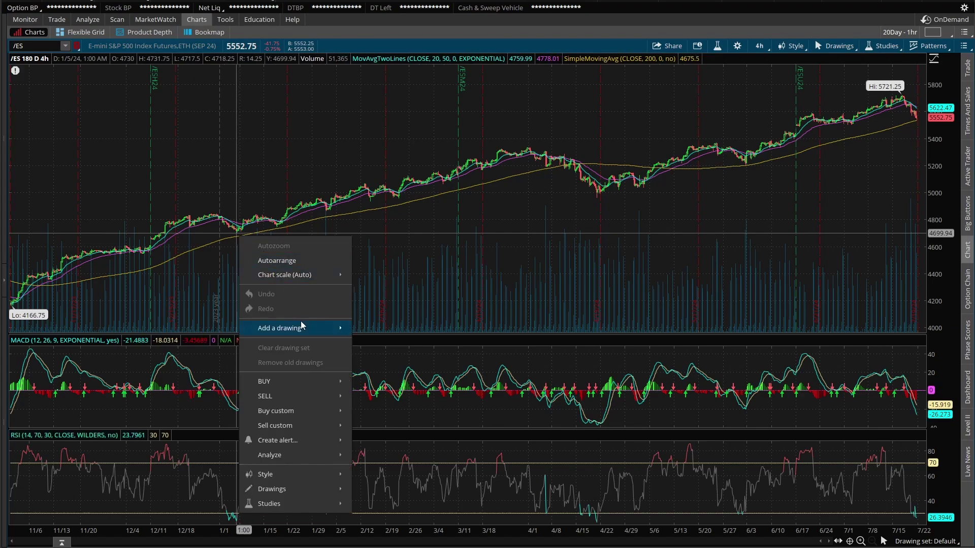
{"action": "mouse_move", "coordinate": [301, 326]}
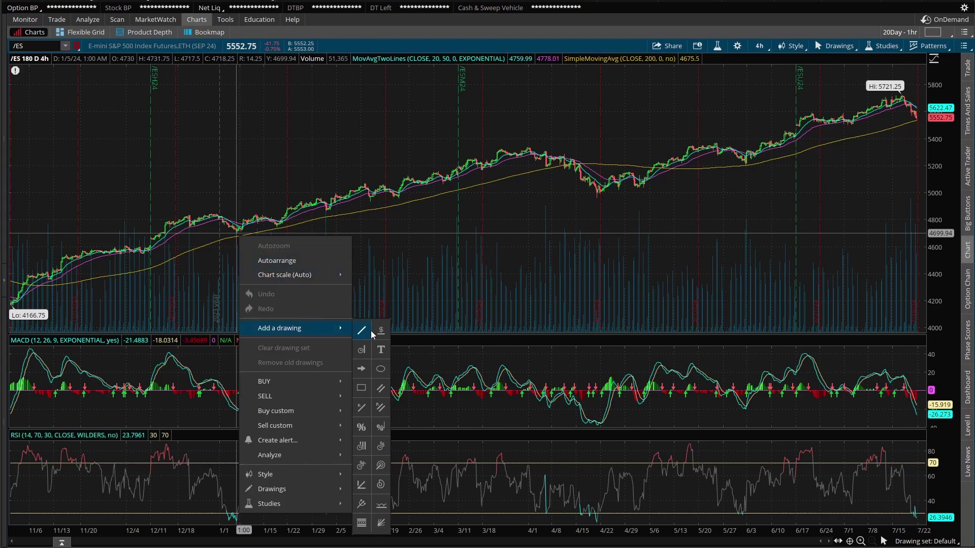
{"action": "left_click", "coordinate": [362, 428]}
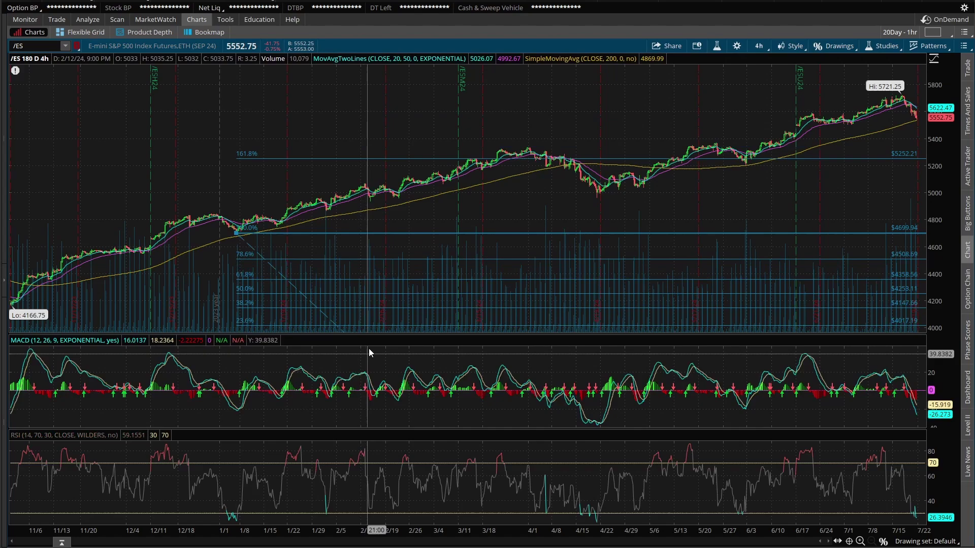
{"action": "left_click", "coordinate": [534, 143]}
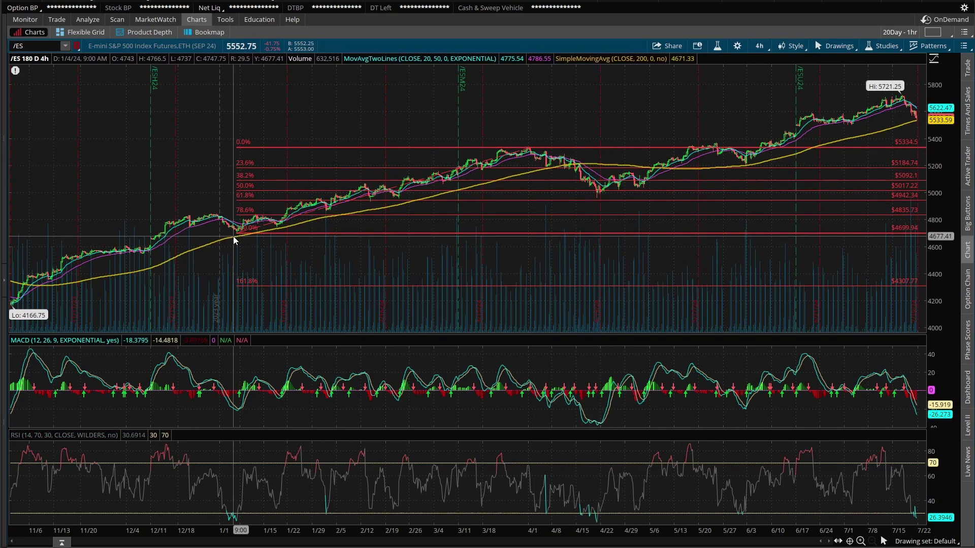
Remove the Fibonacci retracement and switch the ES chart to a 20-day hourly view.
{"action": "right_click", "coordinate": [550, 254]}
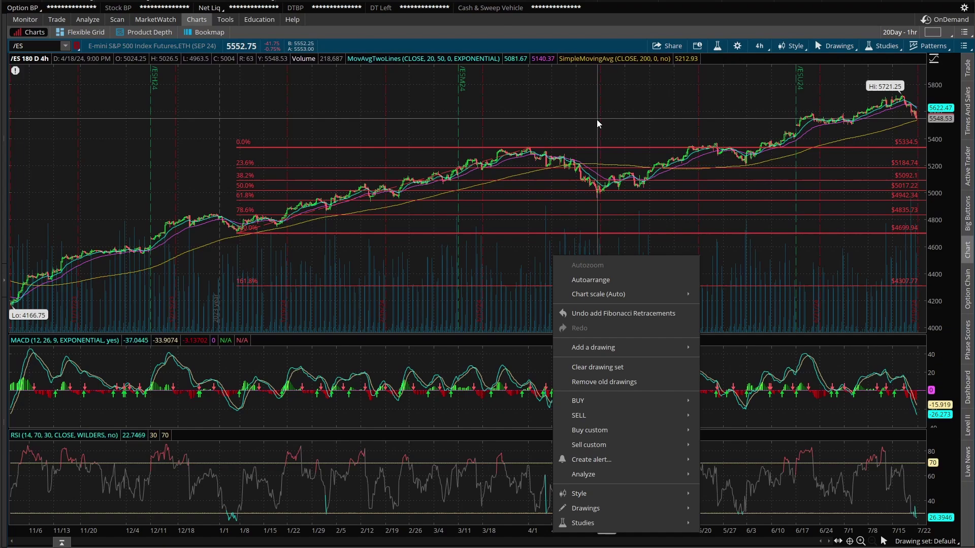
{"action": "key", "text": "ctrl+z"}
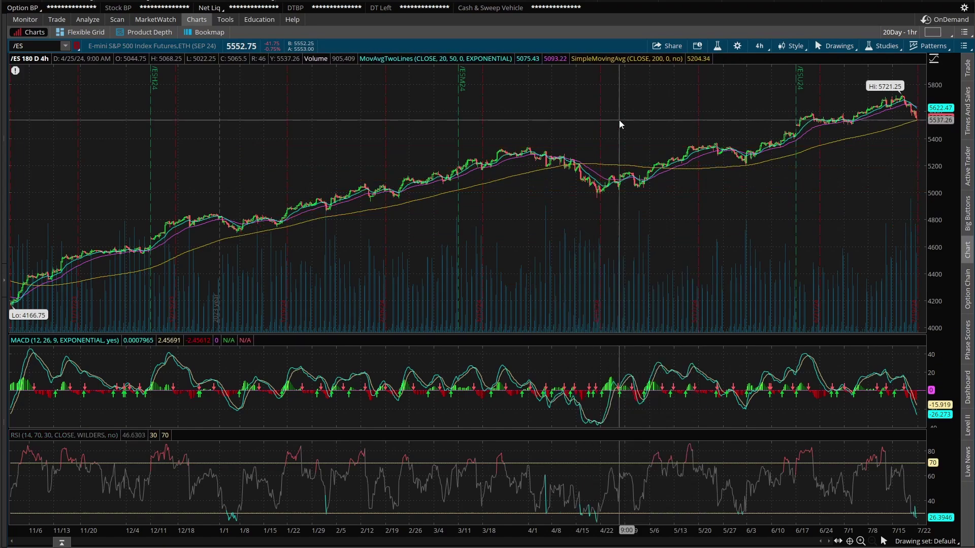
{"action": "left_click", "coordinate": [759, 46]}
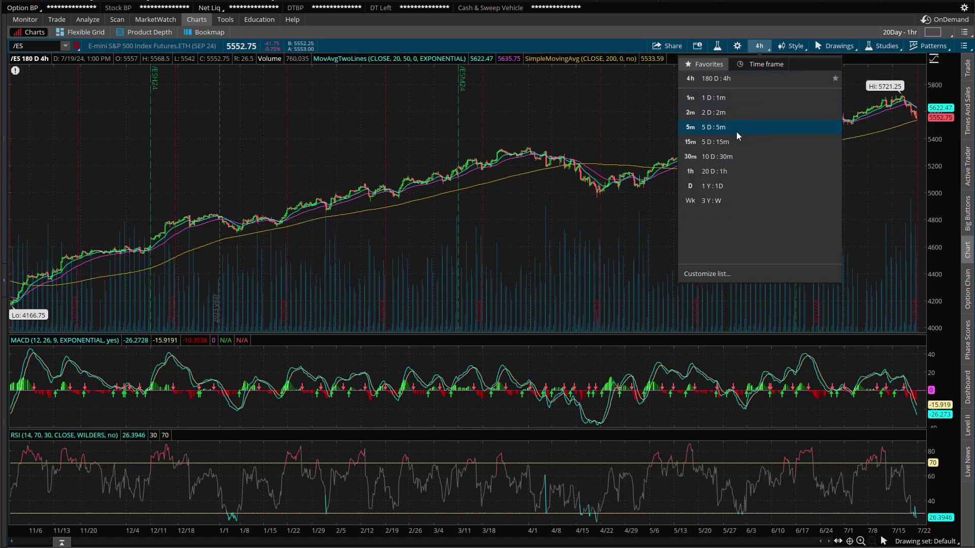
{"action": "left_click", "coordinate": [721, 172]}
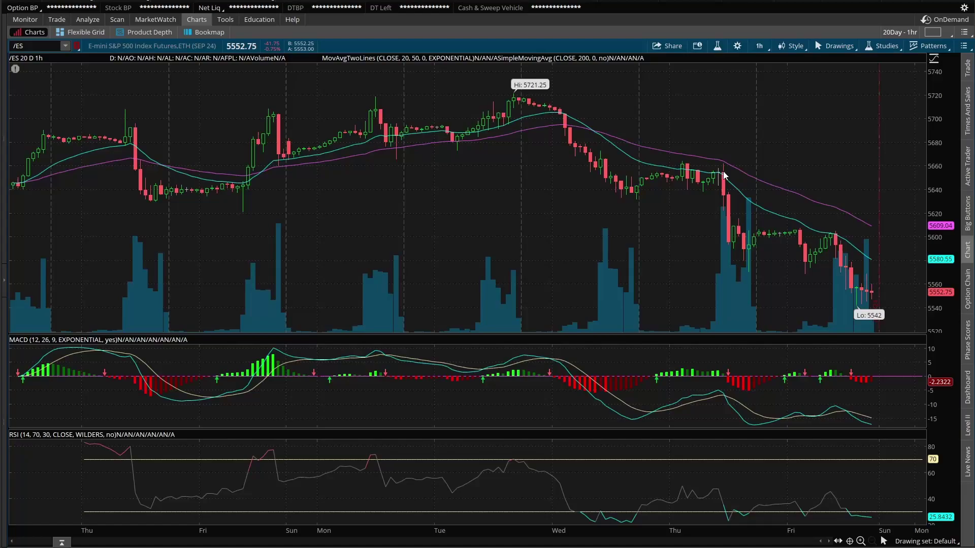
Load the Fib drawing set and compress the price scale to reveal the 38.2% and 50% levels.
{"action": "right_click", "coordinate": [424, 117]}
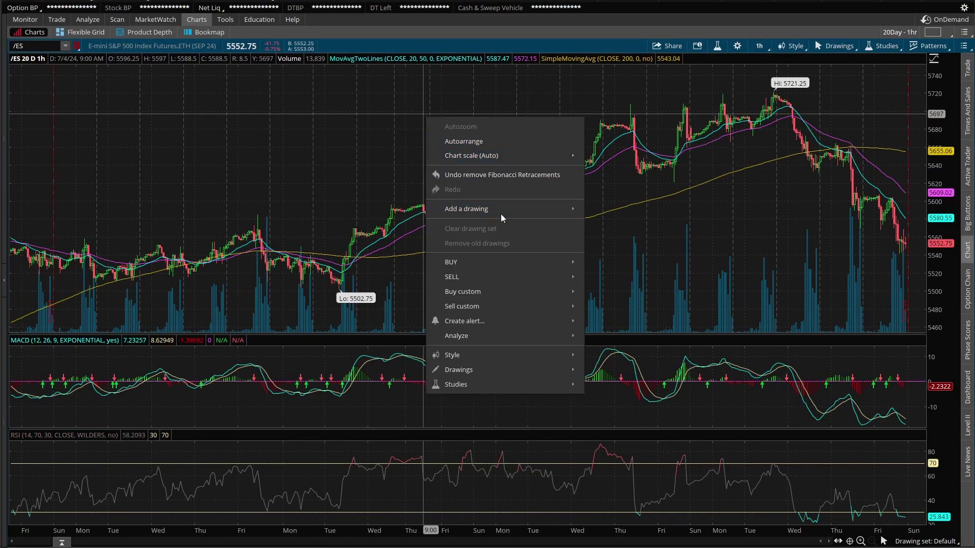
{"action": "right_click", "coordinate": [345, 101]}
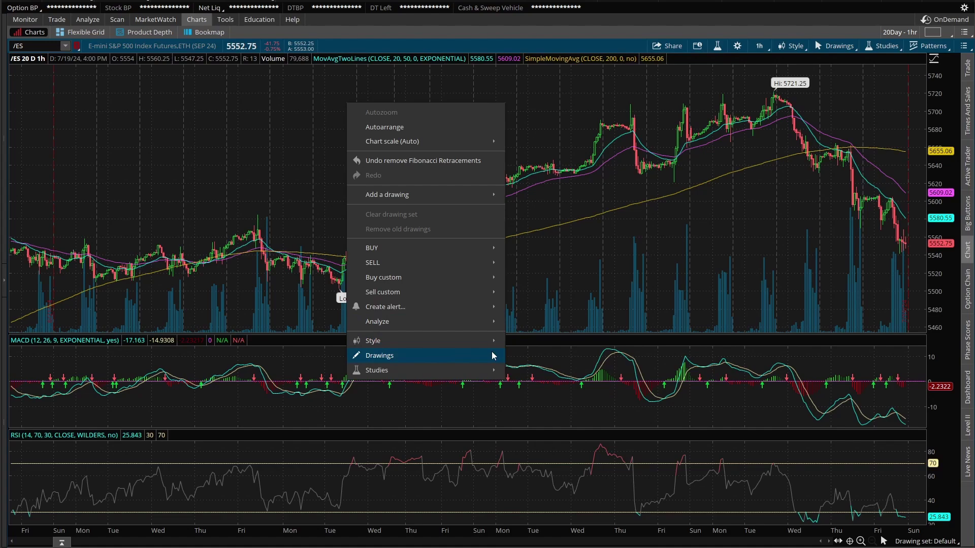
{"action": "mouse_move", "coordinate": [492, 354]}
{"action": "left_click", "coordinate": [694, 374]}
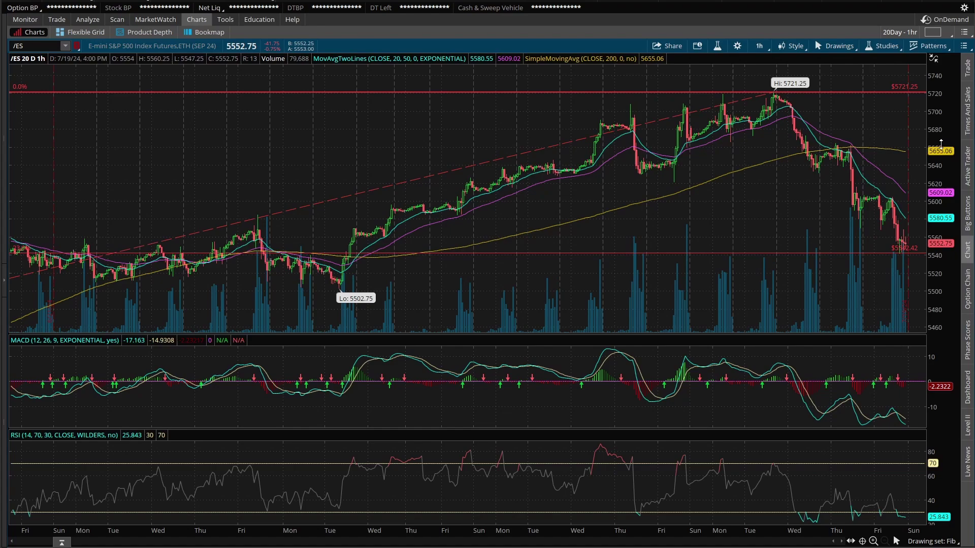
{"action": "left_click_drag", "start_coordinate": [941, 144], "coordinate": [940, 224]}
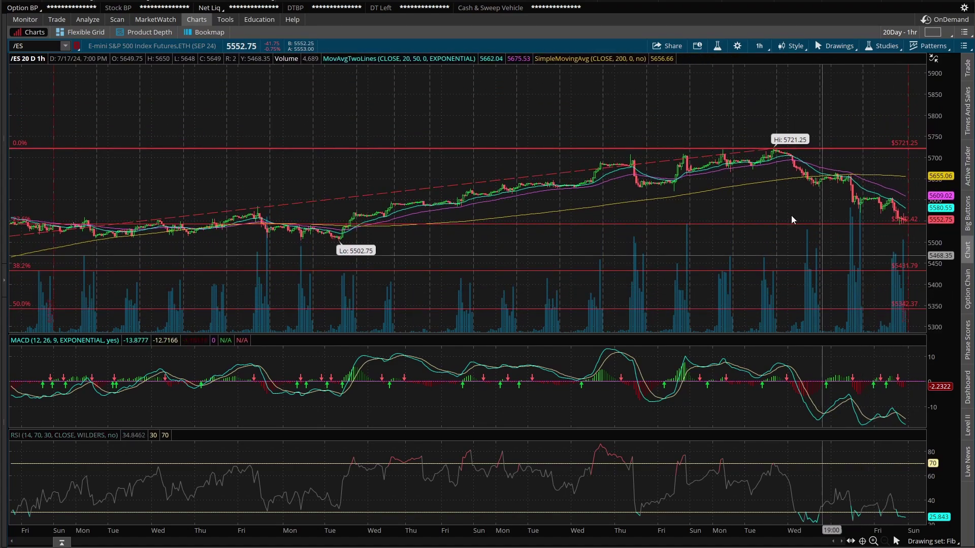
{"action": "right_click", "coordinate": [561, 99]}
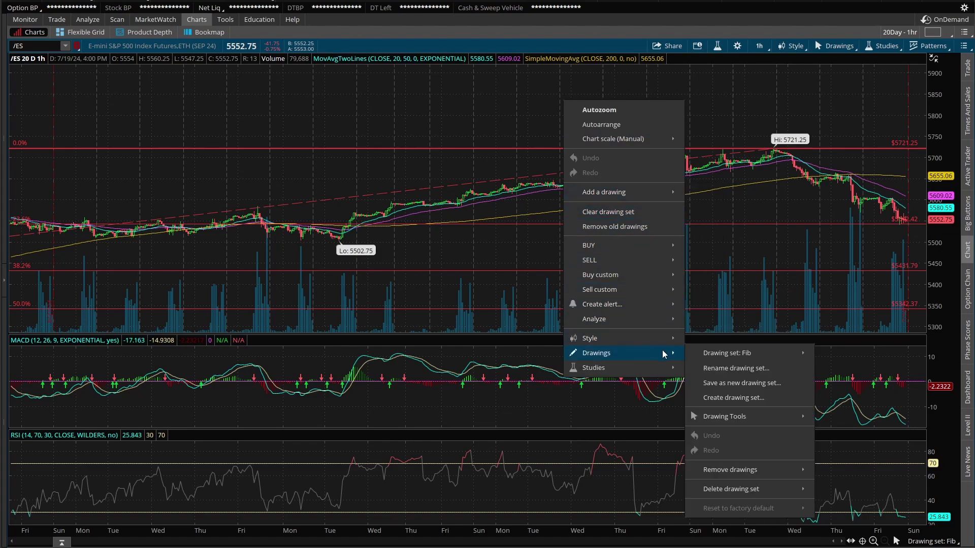
Switch the ES chart to the Trend Lines drawing set.
{"action": "mouse_move", "coordinate": [756, 357]}
{"action": "left_click", "coordinate": [843, 384]}
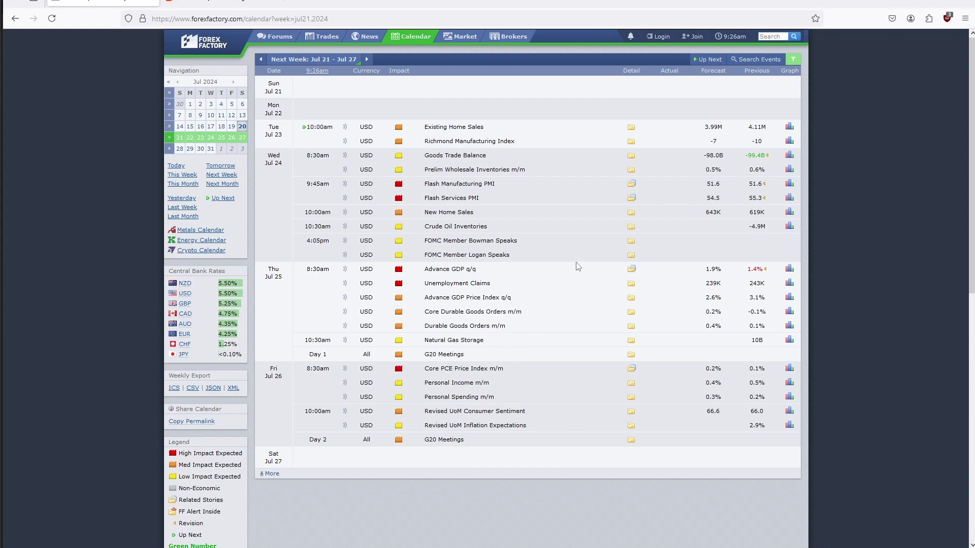
Move from the Forex Factory Jul 21–27 calendar to the Reddit earnings image tab.
{"action": "key", "text": "ctrl+Tab"}
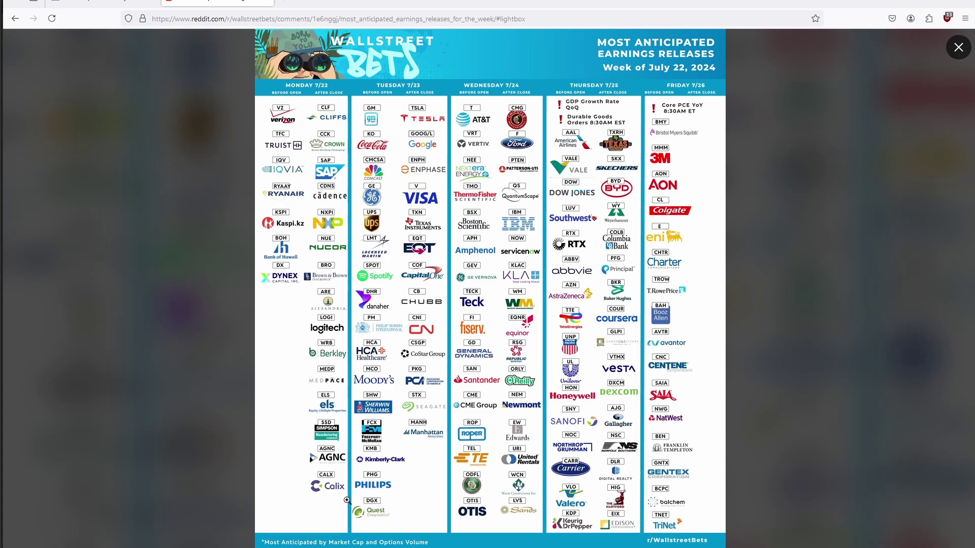
Leave the WallStreetBets July 22 earnings graphic for the Excel put-selling workbook.
{"action": "key", "text": "alt+Tab"}
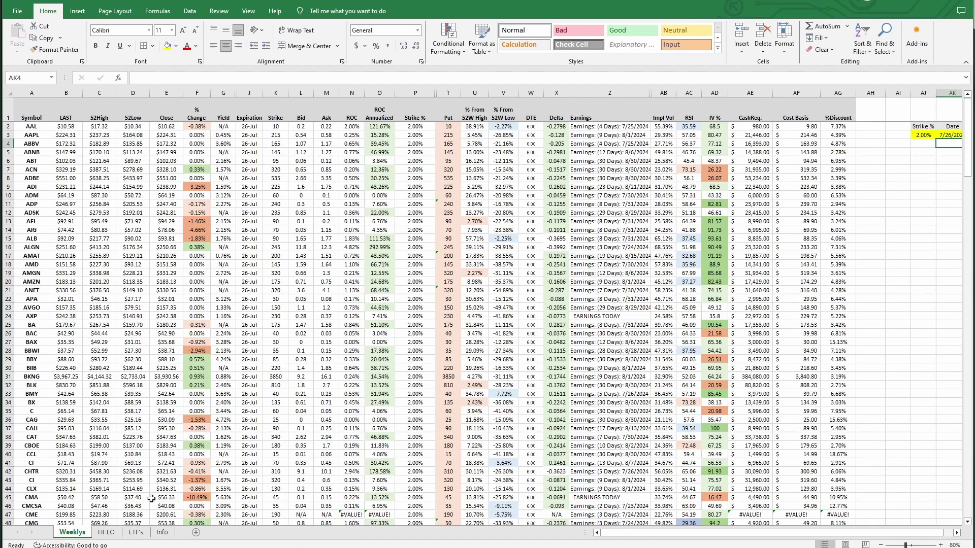
Show the ETF's sheet with SPY, IWM and QQQ 26-Jul put strikes and ROC.
{"action": "left_click", "coordinate": [136, 533]}
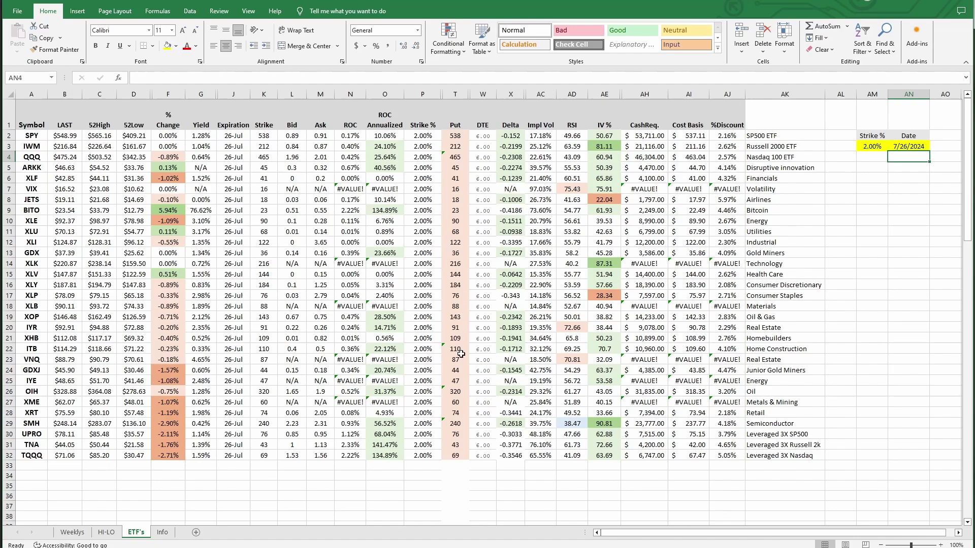
Return to the Weeklys sheet and scroll its put-selling list down to the final symbols.
{"action": "left_click", "coordinate": [74, 533]}
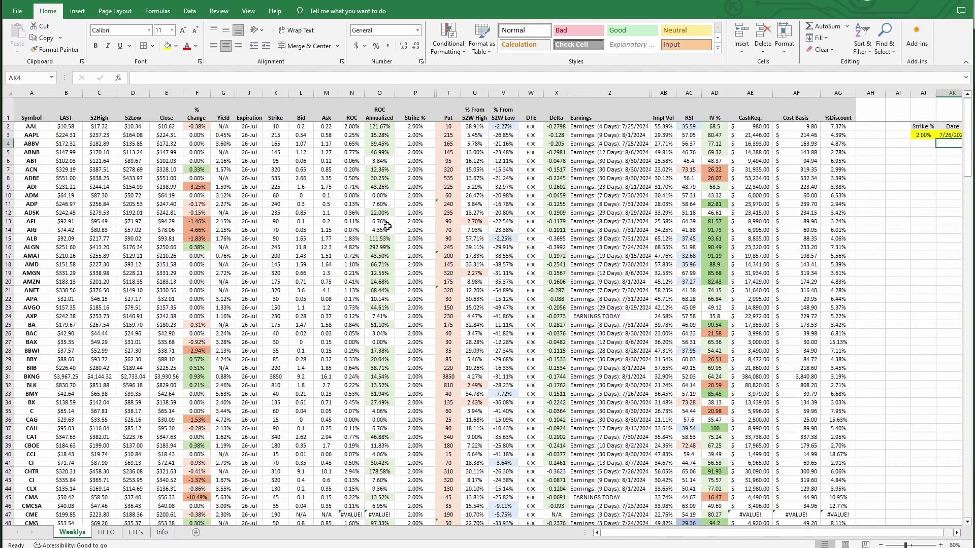
{"action": "scroll", "coordinate": [370, 223], "scroll_direction": "down", "scroll_amount": 1}
{"action": "scroll", "coordinate": [356, 229], "scroll_direction": "up", "scroll_amount": 1}
{"action": "scroll", "coordinate": [355, 222], "scroll_direction": "down", "scroll_amount": 2}
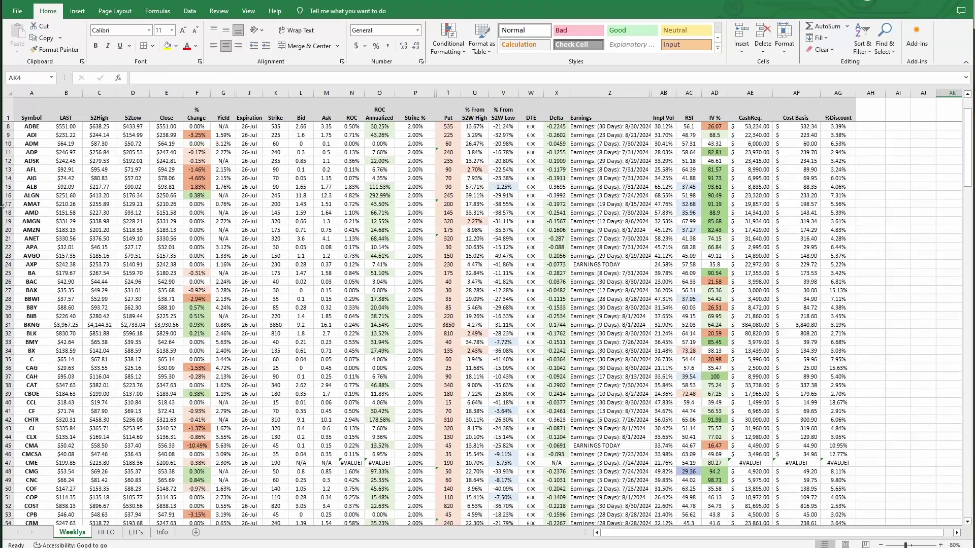
{"action": "scroll", "coordinate": [24, 253], "scroll_direction": "down", "scroll_amount": 2}
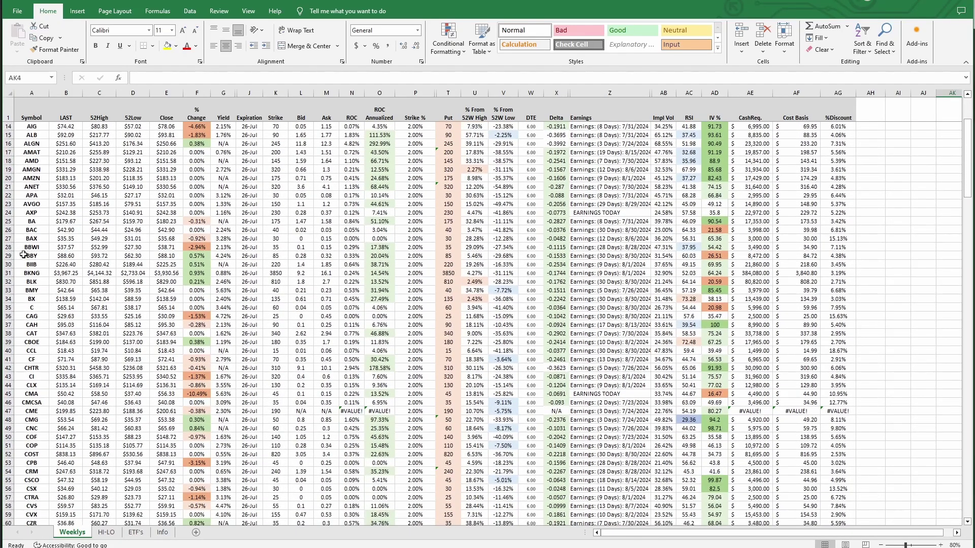
{"action": "scroll", "coordinate": [450, 170], "scroll_direction": "down", "scroll_amount": 3}
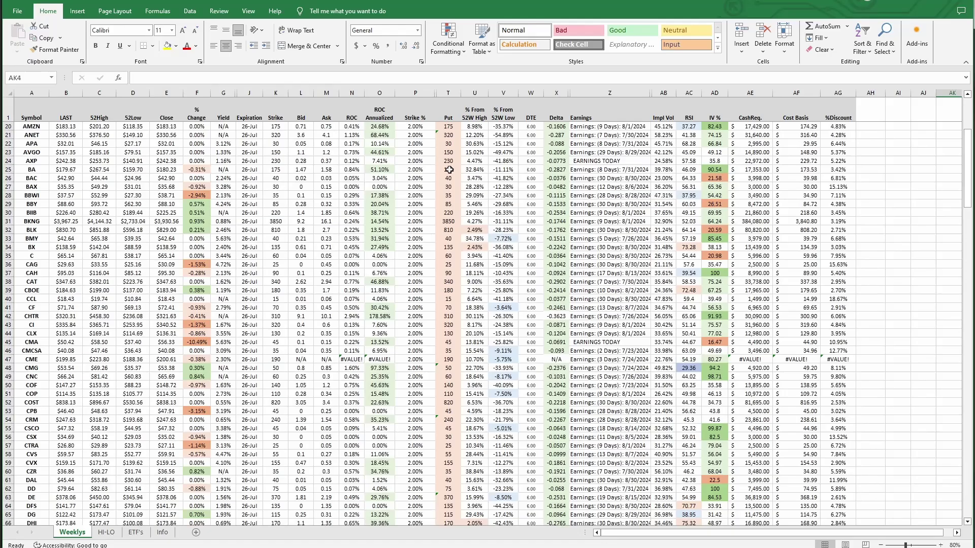
{"action": "scroll", "coordinate": [449, 170], "scroll_direction": "down", "scroll_amount": 1}
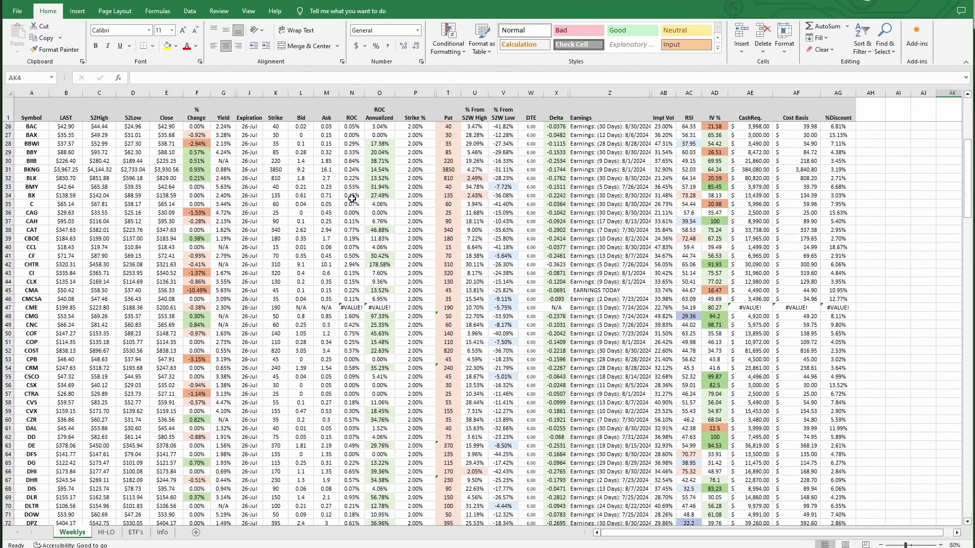
{"action": "scroll", "coordinate": [351, 198], "scroll_direction": "down", "scroll_amount": 1}
{"action": "scroll", "coordinate": [352, 198], "scroll_direction": "down", "scroll_amount": 1}
{"action": "scroll", "coordinate": [378, 207], "scroll_direction": "down", "scroll_amount": 1}
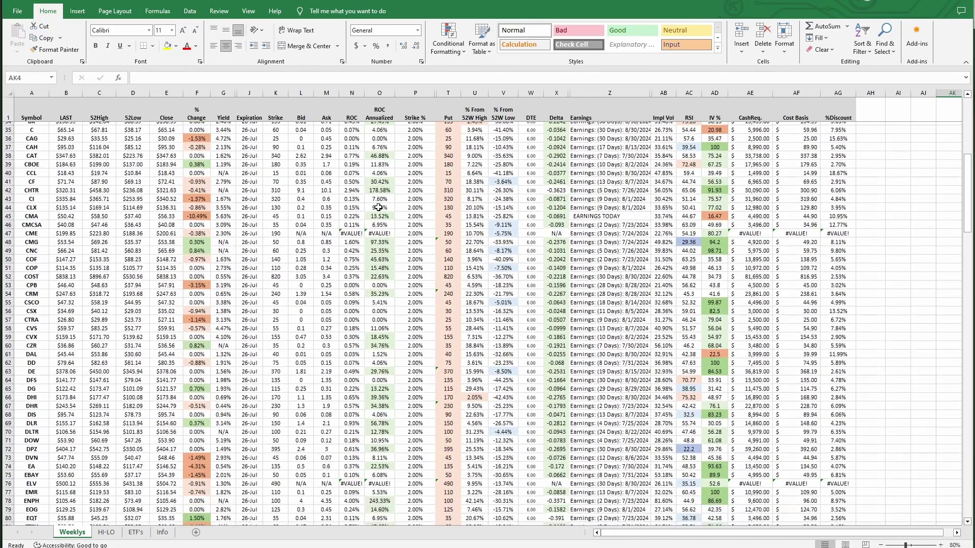
{"action": "scroll", "coordinate": [378, 209], "scroll_direction": "down", "scroll_amount": 1}
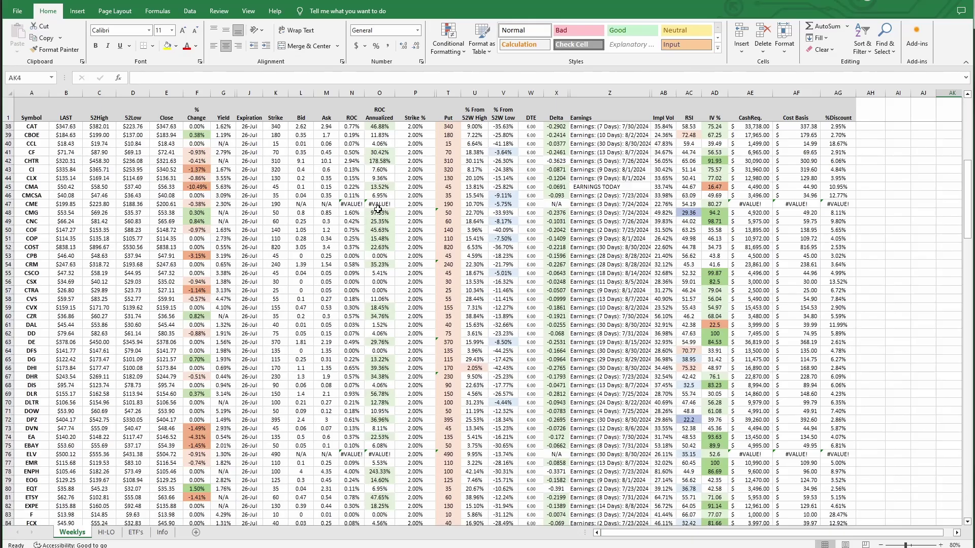
{"action": "scroll", "coordinate": [382, 206], "scroll_direction": "down", "scroll_amount": 1}
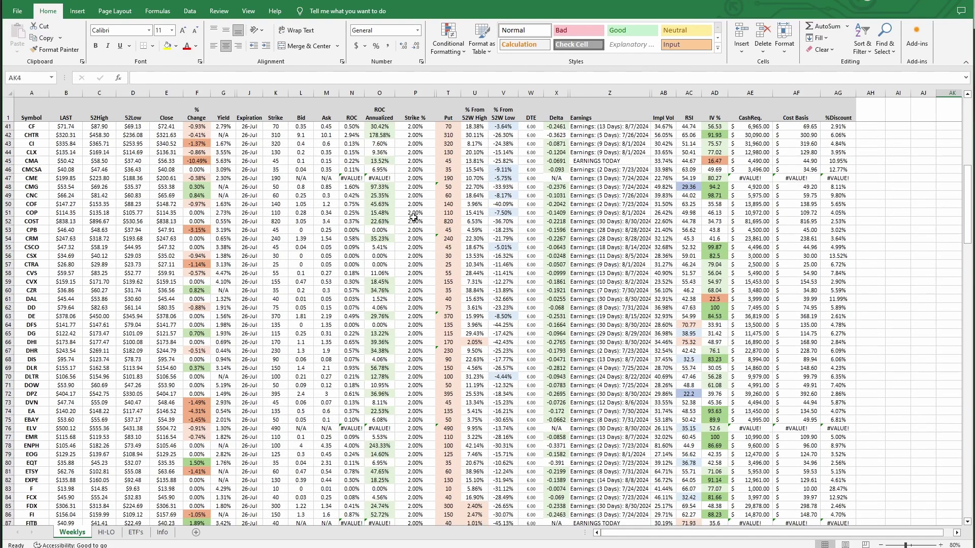
{"action": "scroll", "coordinate": [413, 218], "scroll_direction": "down", "scroll_amount": 2}
{"action": "scroll", "coordinate": [413, 217], "scroll_direction": "down", "scroll_amount": 1}
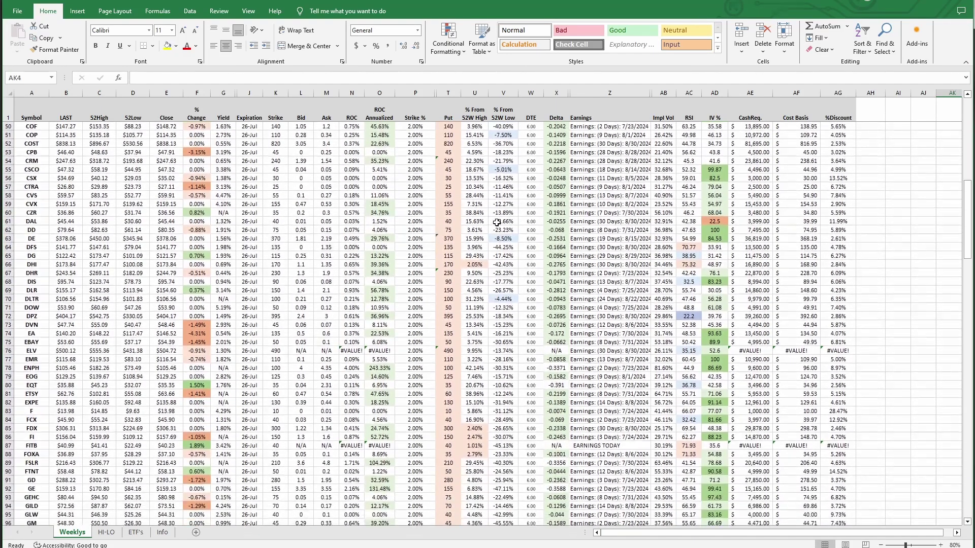
{"action": "scroll", "coordinate": [527, 209], "scroll_direction": "down", "scroll_amount": 1}
{"action": "scroll", "coordinate": [527, 209], "scroll_direction": "down", "scroll_amount": 2}
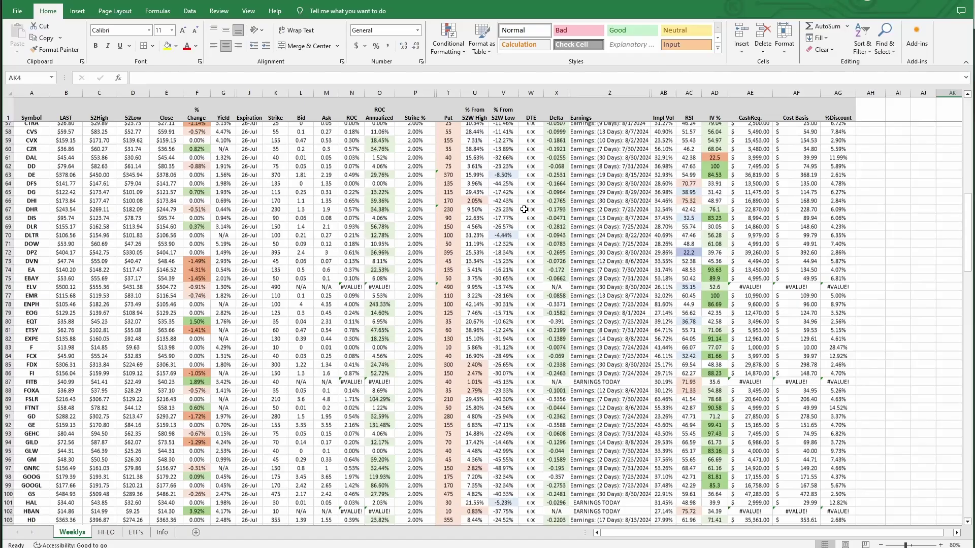
{"action": "scroll", "coordinate": [557, 226], "scroll_direction": "down", "scroll_amount": 1}
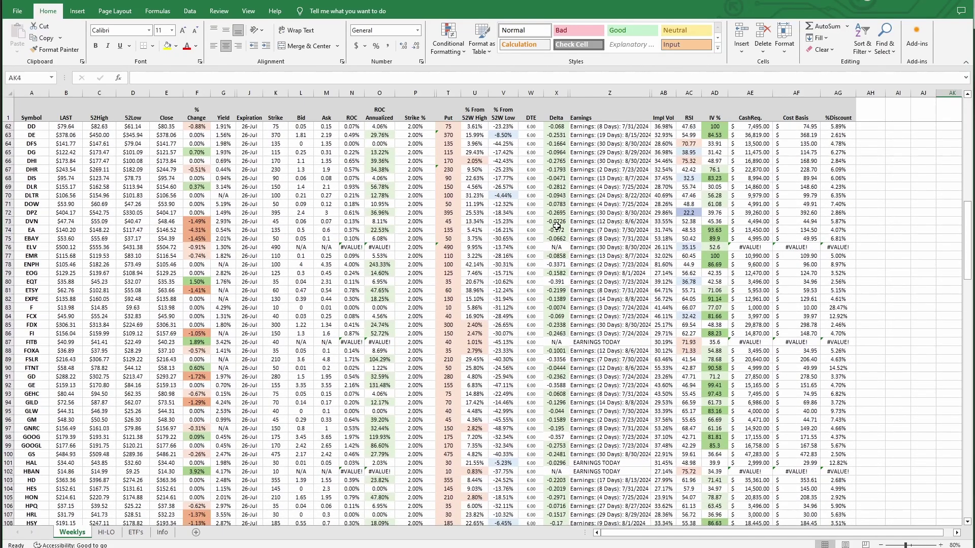
{"action": "scroll", "coordinate": [557, 226], "scroll_direction": "down", "scroll_amount": 1}
{"action": "scroll", "coordinate": [557, 226], "scroll_direction": "down", "scroll_amount": 5}
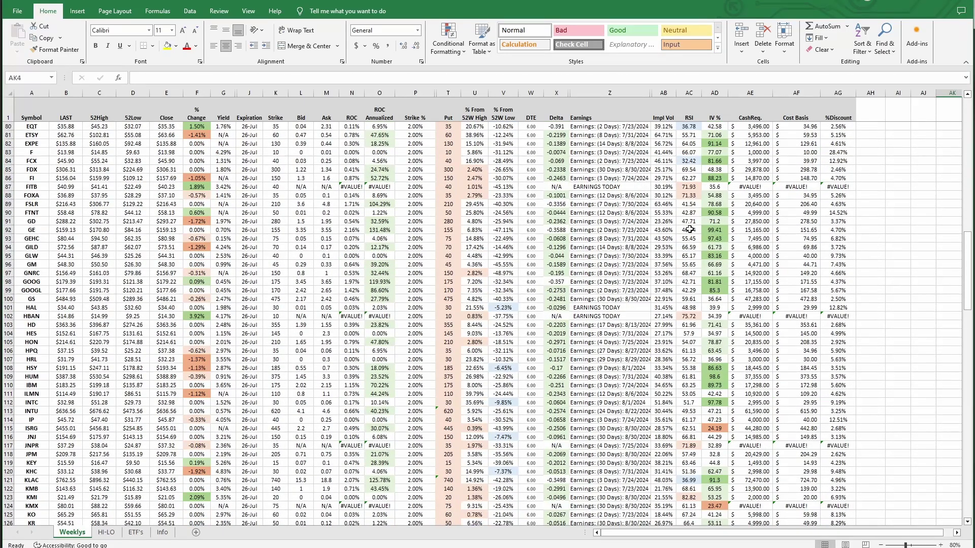
{"action": "scroll", "coordinate": [688, 231], "scroll_direction": "down", "scroll_amount": 2}
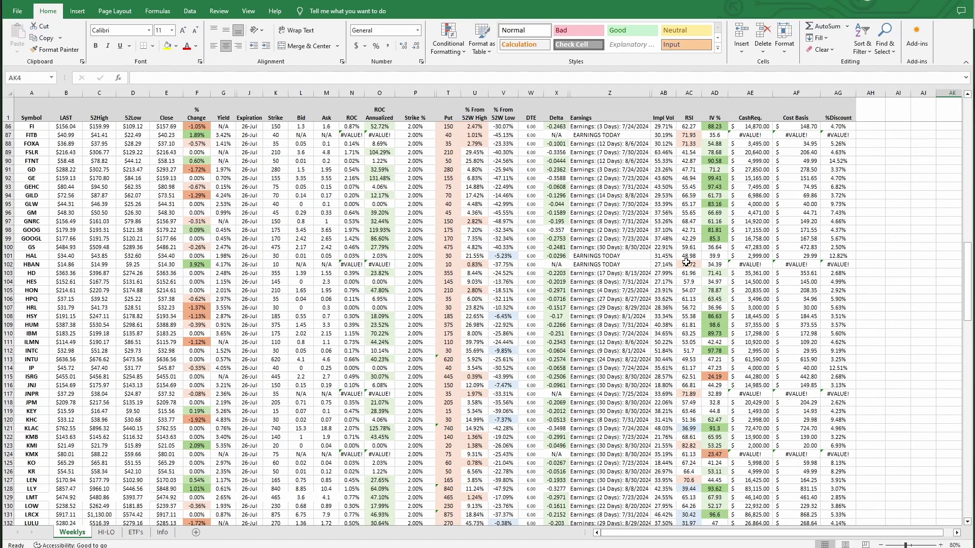
{"action": "scroll", "coordinate": [685, 263], "scroll_direction": "down", "scroll_amount": 1}
{"action": "scroll", "coordinate": [689, 254], "scroll_direction": "down", "scroll_amount": 1}
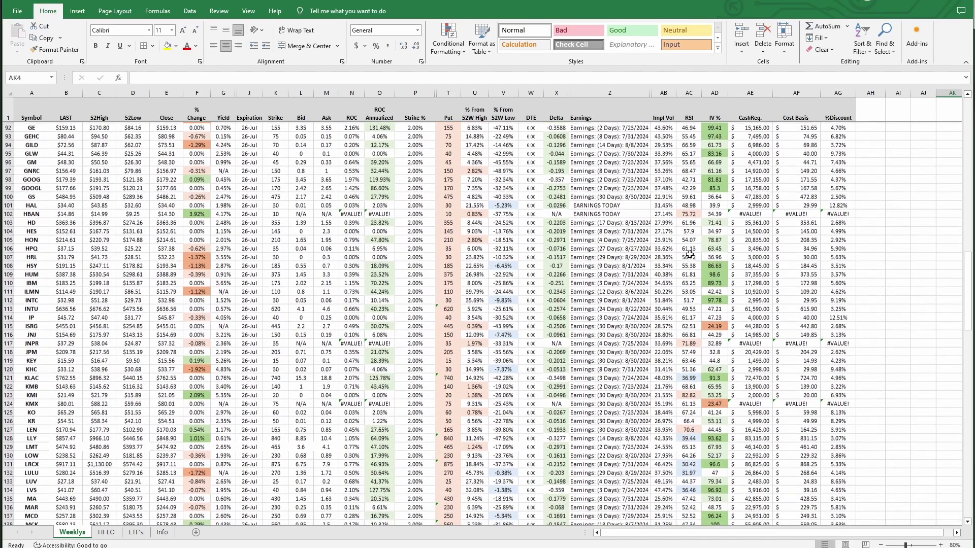
{"action": "scroll", "coordinate": [689, 254], "scroll_direction": "down", "scroll_amount": 2}
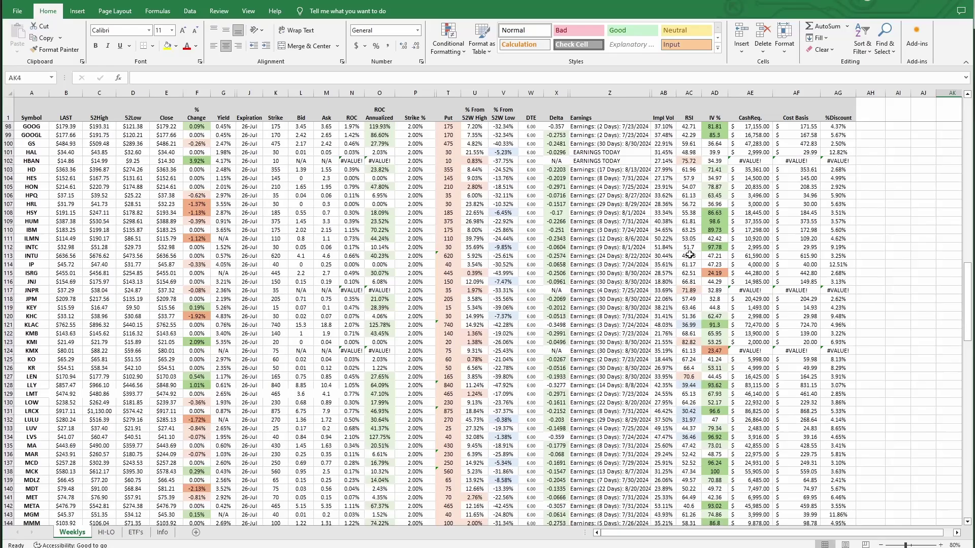
{"action": "scroll", "coordinate": [689, 254], "scroll_direction": "down", "scroll_amount": 1}
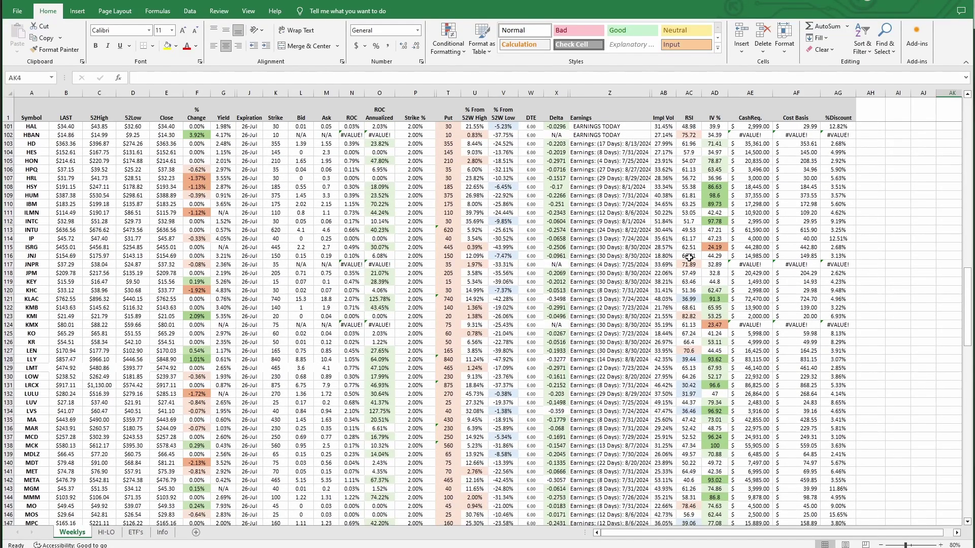
{"action": "scroll", "coordinate": [714, 229], "scroll_direction": "down", "scroll_amount": 1}
{"action": "scroll", "coordinate": [713, 284], "scroll_direction": "down", "scroll_amount": 1}
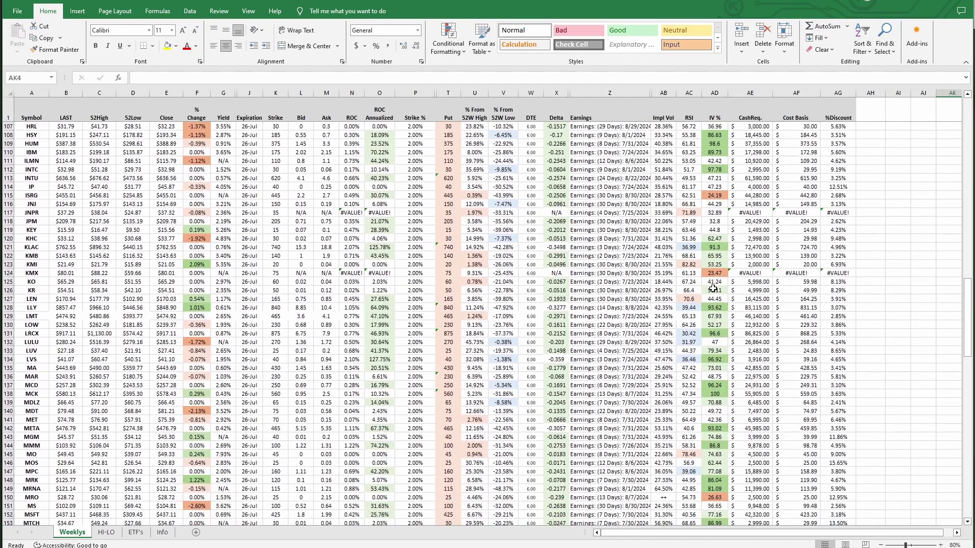
{"action": "scroll", "coordinate": [720, 317], "scroll_direction": "down", "scroll_amount": 5}
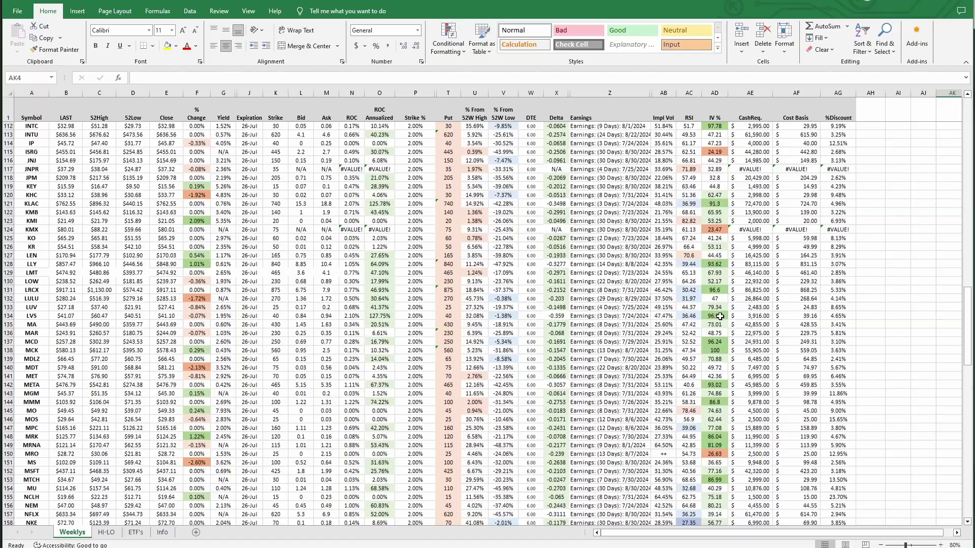
{"action": "scroll", "coordinate": [720, 317], "scroll_direction": "down", "scroll_amount": 3}
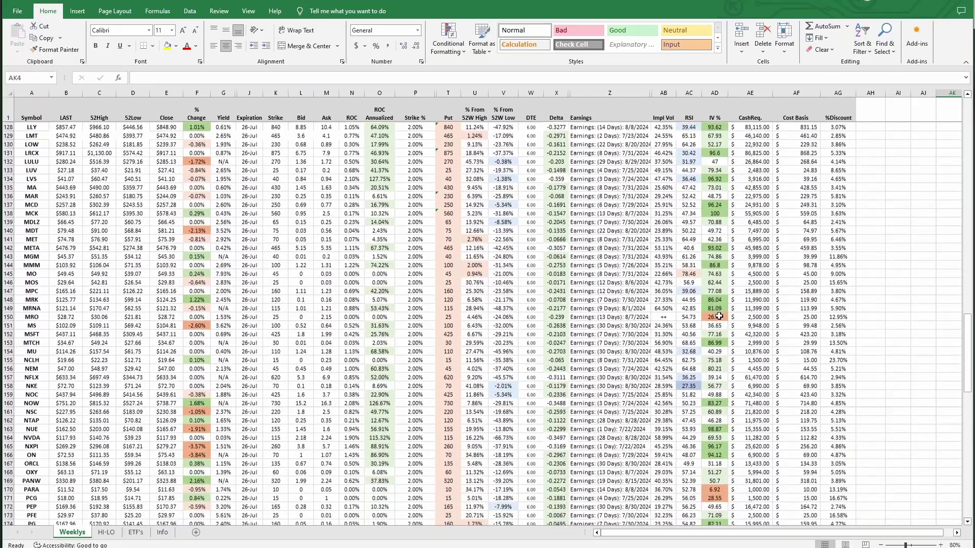
{"action": "scroll", "coordinate": [604, 348], "scroll_direction": "down", "scroll_amount": 1}
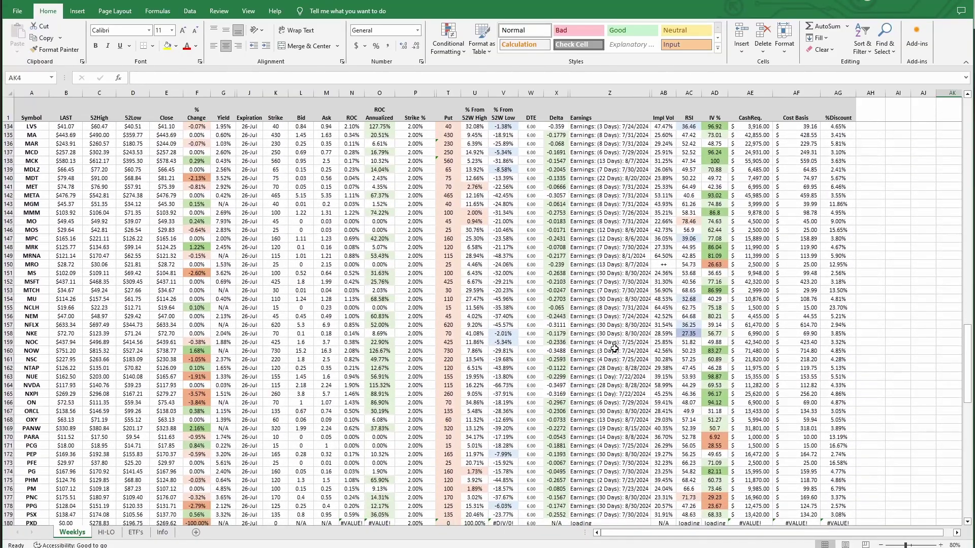
{"action": "scroll", "coordinate": [607, 336], "scroll_direction": "down", "scroll_amount": 1}
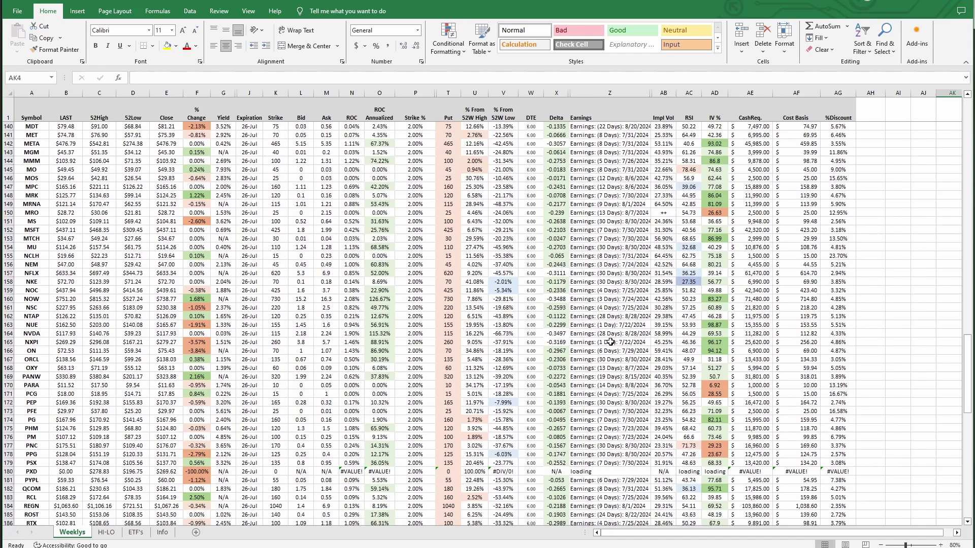
{"action": "scroll", "coordinate": [605, 341], "scroll_direction": "down", "scroll_amount": 1}
{"action": "scroll", "coordinate": [605, 341], "scroll_direction": "down", "scroll_amount": 1}
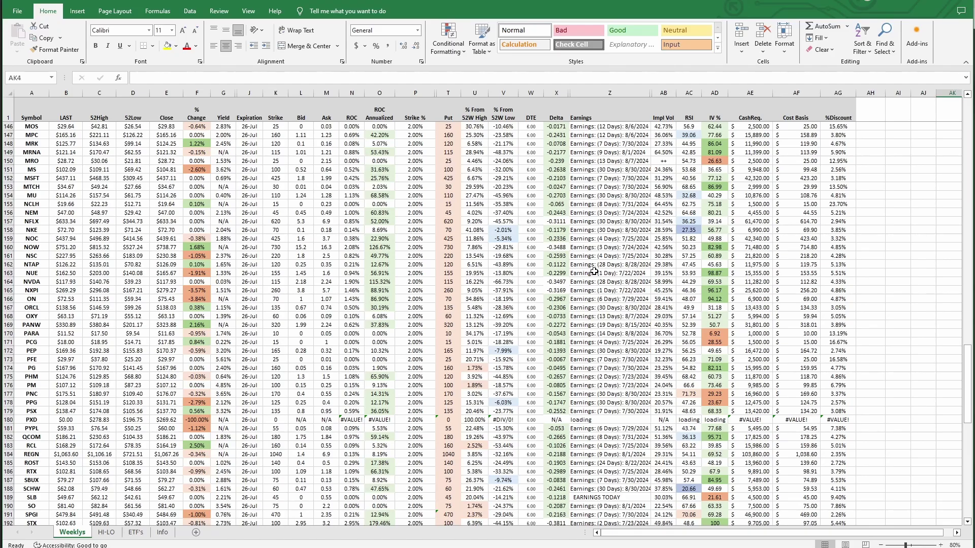
{"action": "scroll", "coordinate": [594, 272], "scroll_direction": "down", "scroll_amount": 3}
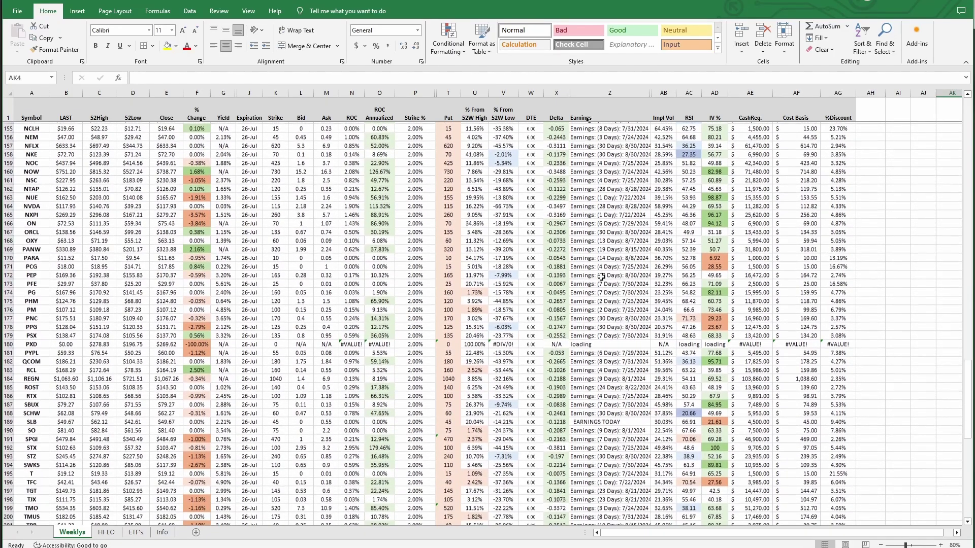
{"action": "scroll", "coordinate": [611, 288], "scroll_direction": "down", "scroll_amount": 2}
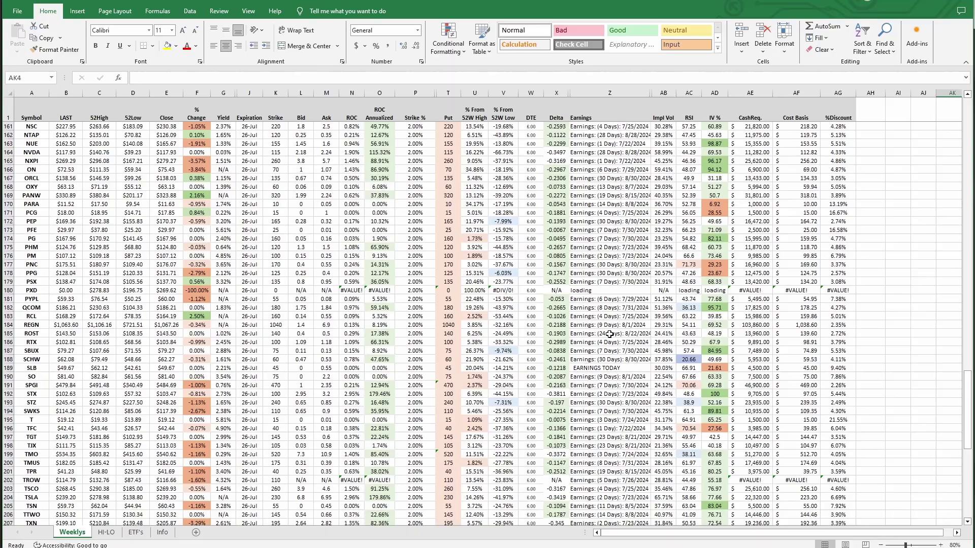
{"action": "scroll", "coordinate": [612, 344], "scroll_direction": "down", "scroll_amount": 3}
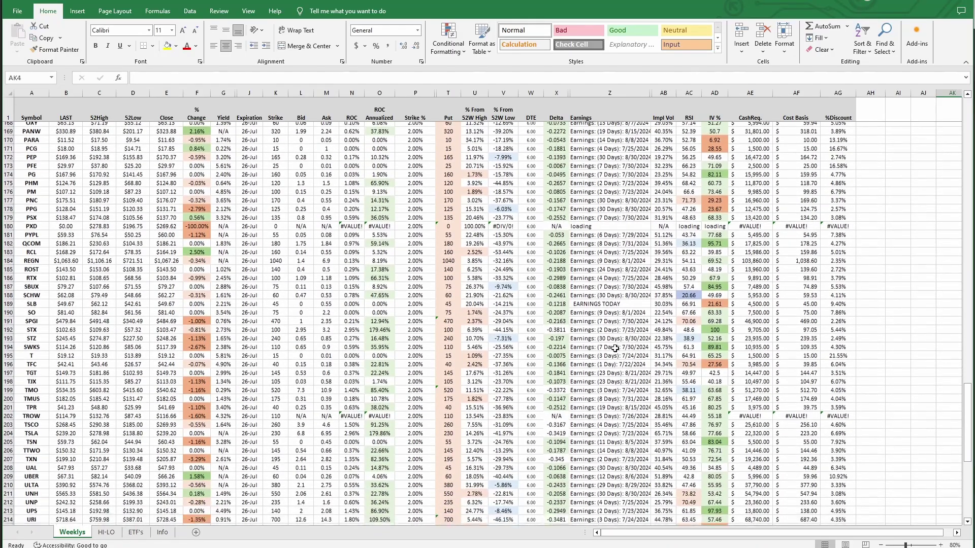
{"action": "scroll", "coordinate": [614, 351], "scroll_direction": "down", "scroll_amount": 2}
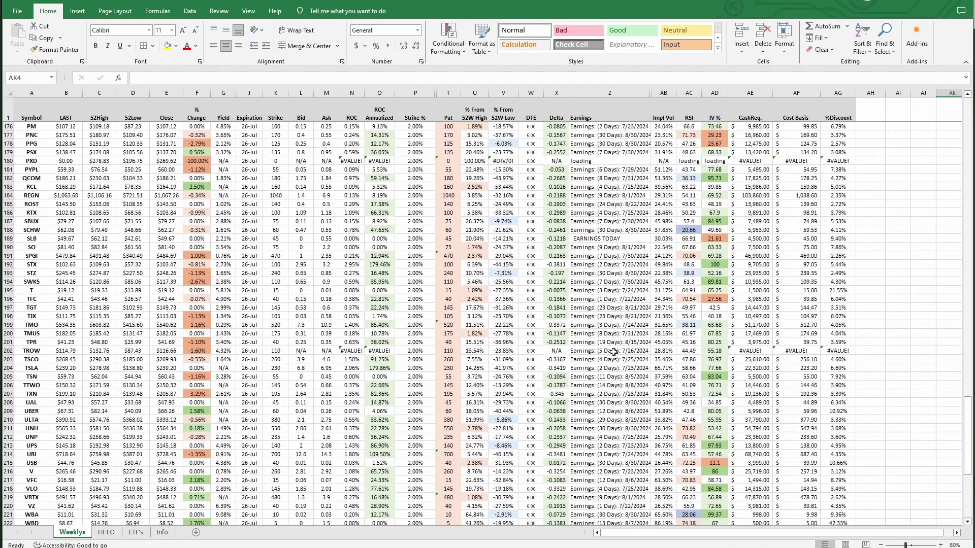
{"action": "scroll", "coordinate": [613, 352], "scroll_direction": "down", "scroll_amount": 1}
{"action": "scroll", "coordinate": [614, 352], "scroll_direction": "down", "scroll_amount": 3}
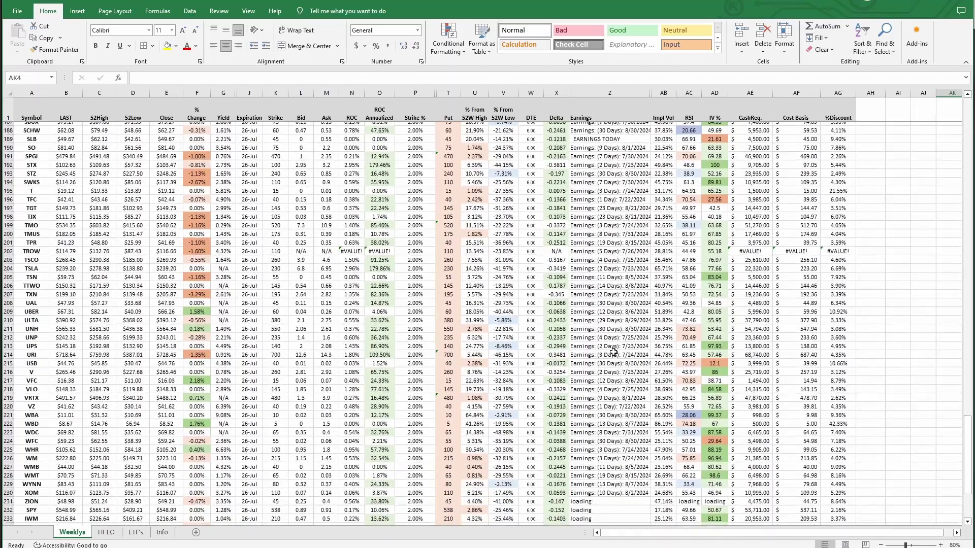
{"action": "scroll", "coordinate": [614, 352], "scroll_direction": "down", "scroll_amount": 1}
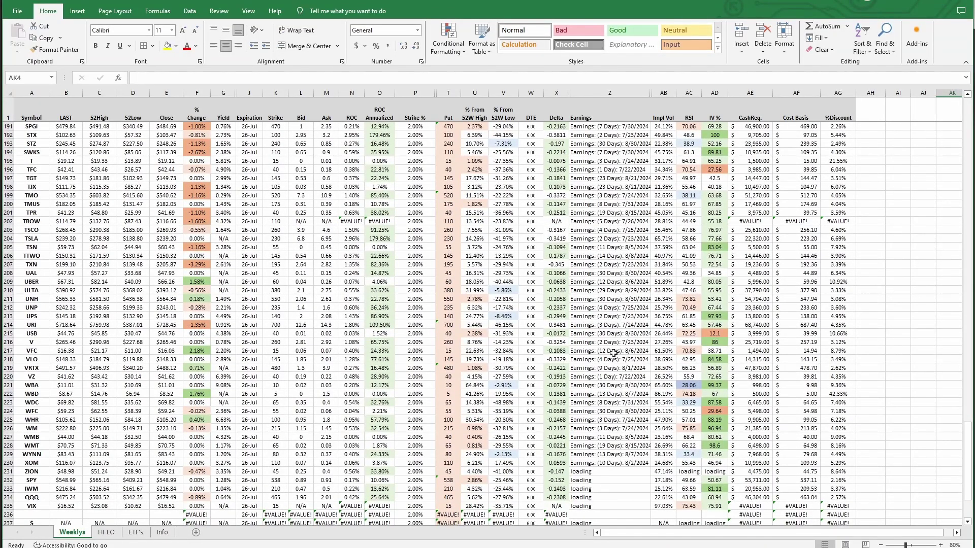
{"action": "scroll", "coordinate": [613, 352], "scroll_direction": "down", "scroll_amount": 2}
{"action": "key", "text": "ctrl+Home"}
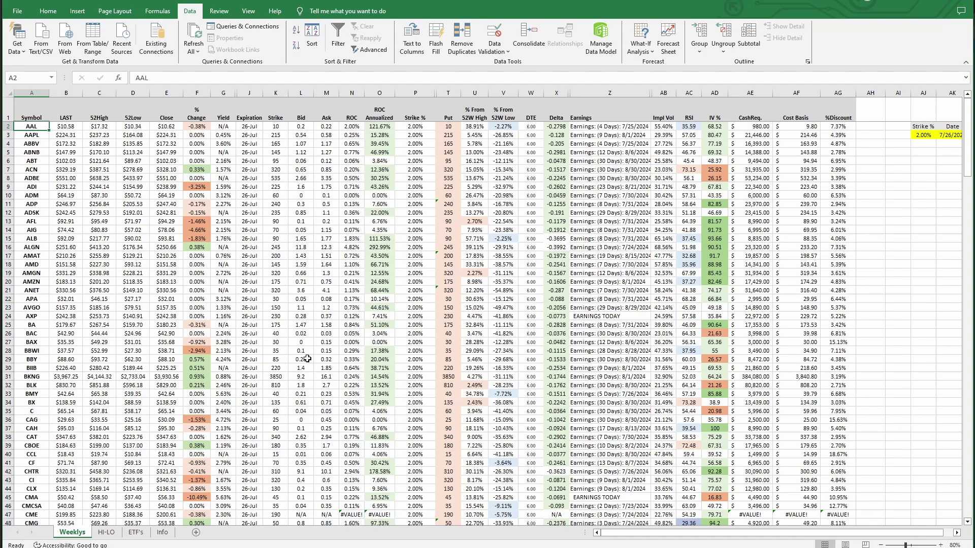
Show the HI-LO sheet listing each symbol's 52-week high, low, earnings and RSI.
{"action": "left_click", "coordinate": [107, 532]}
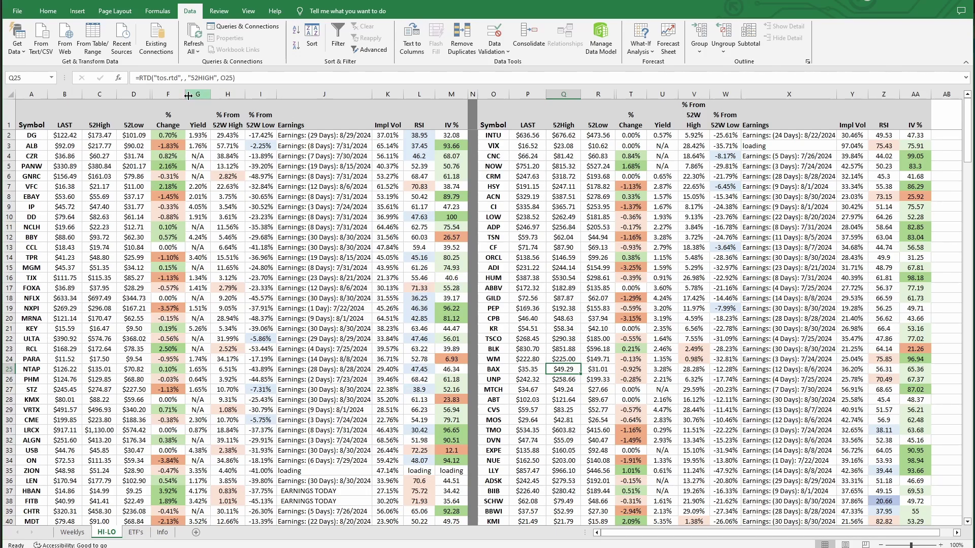
Sort the left HI-LO table by % Change (column F), largest first, keeping rows together.
{"action": "left_click", "coordinate": [167, 94]}
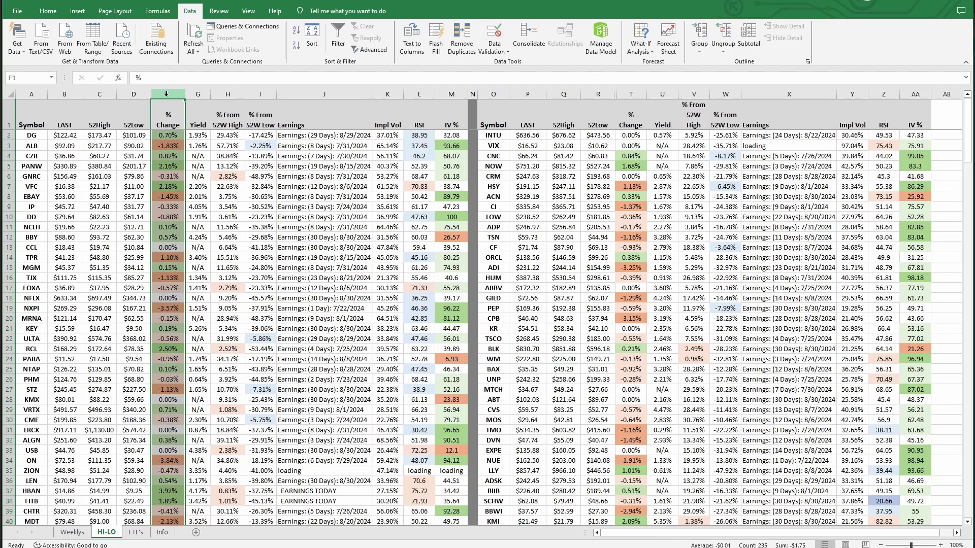
{"action": "left_click", "coordinate": [299, 47]}
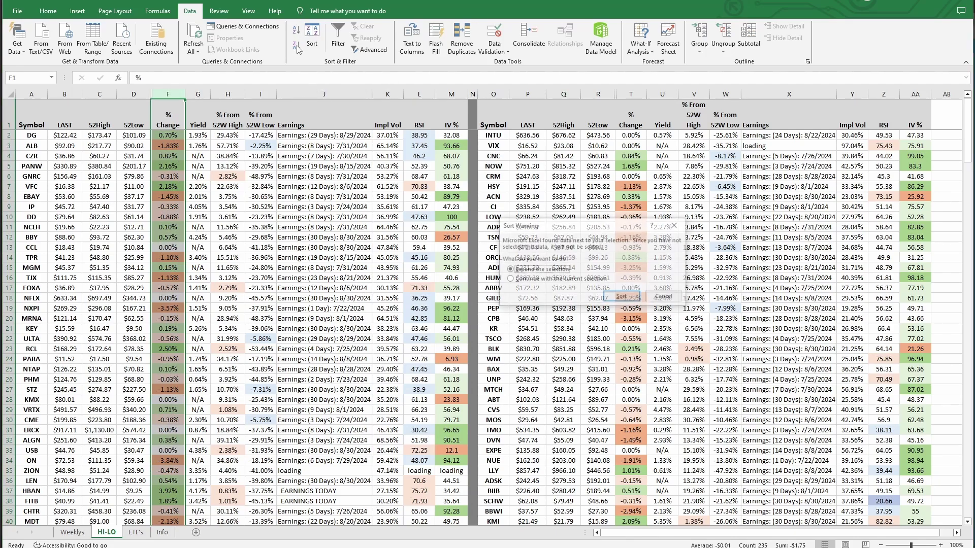
{"action": "left_click", "coordinate": [622, 297]}
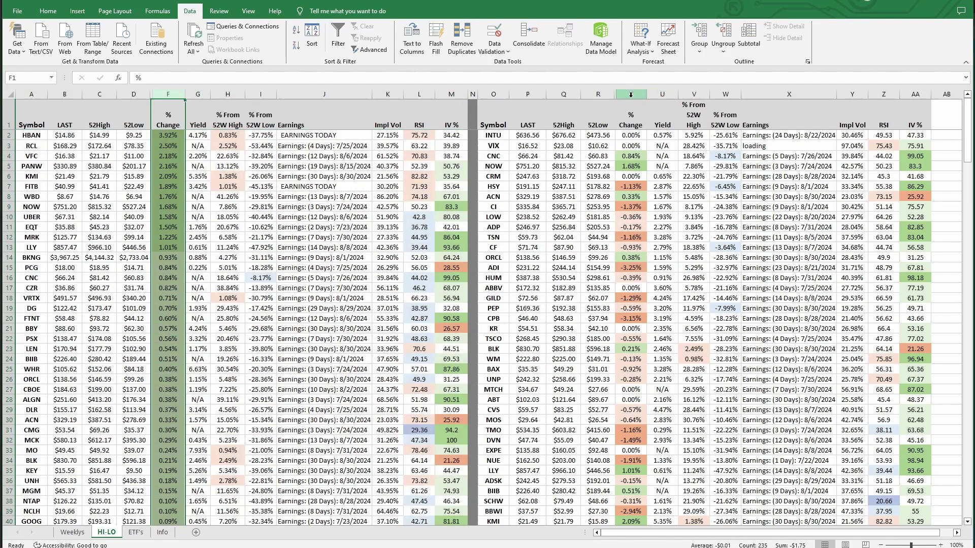
Sort the right table by column T % Change, smallest first, expanding the selection.
{"action": "left_click", "coordinate": [631, 95]}
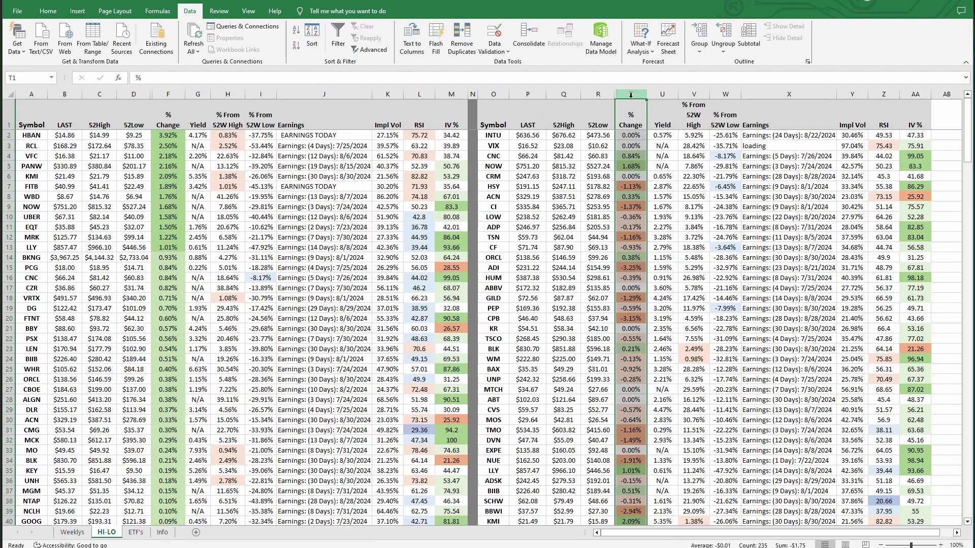
{"action": "left_click", "coordinate": [298, 31]}
{"action": "left_click", "coordinate": [622, 297]}
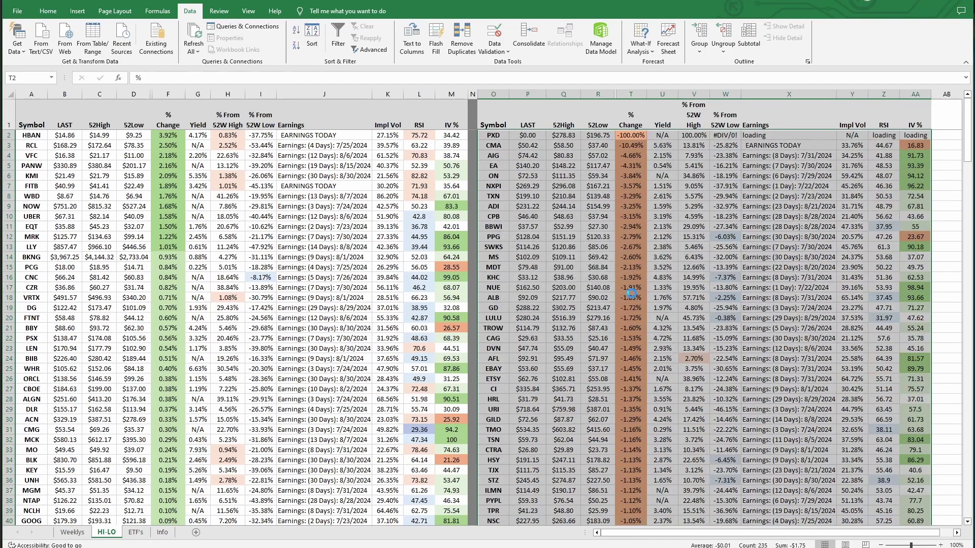
Deselect column T and return to the Weeklys sheet showing TMUS through VIX.
{"action": "left_click", "coordinate": [578, 287]}
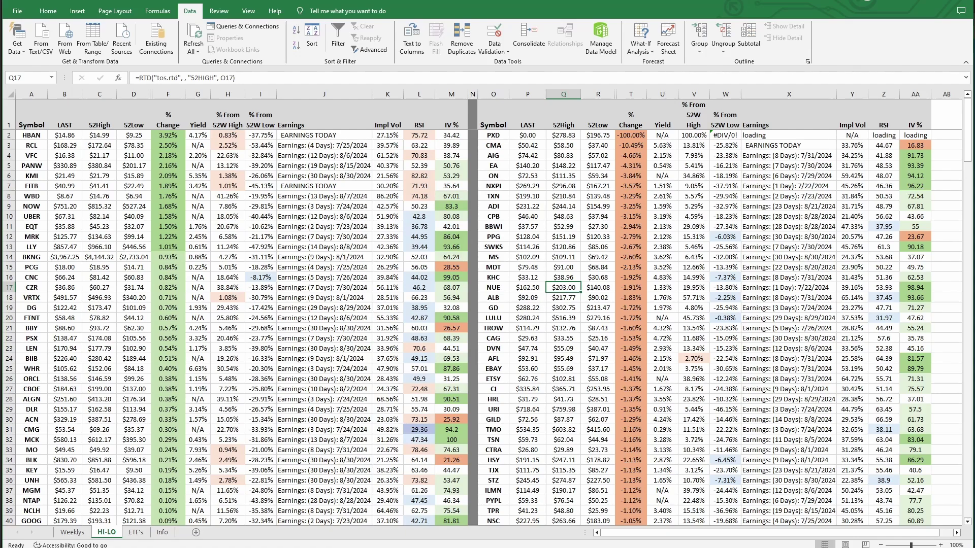
{"action": "key", "text": "alt+Tab"}
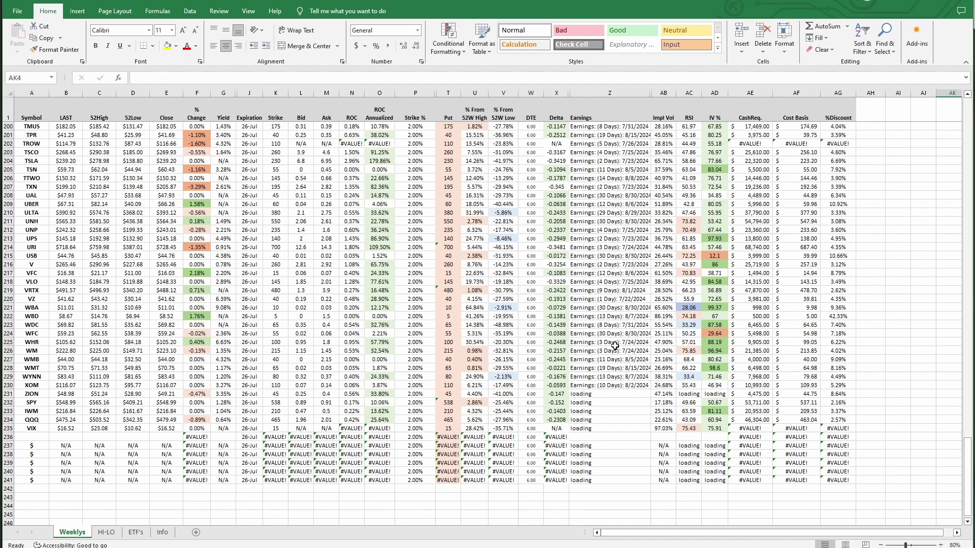